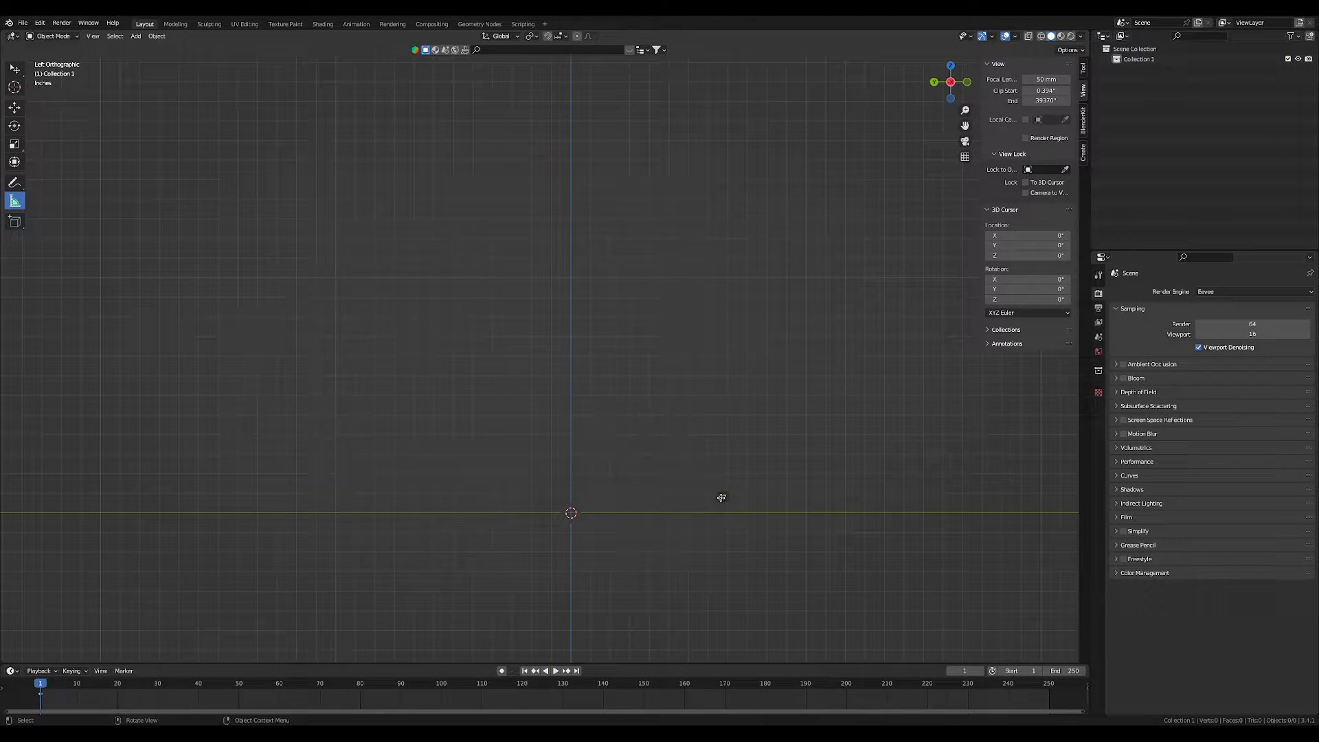
Add a 24-inch mesh cube at the world origin
shift+middle_drag(564, 374, 494, 235)
key(shift+a)
mouse_move(501, 291)
click(551, 303)
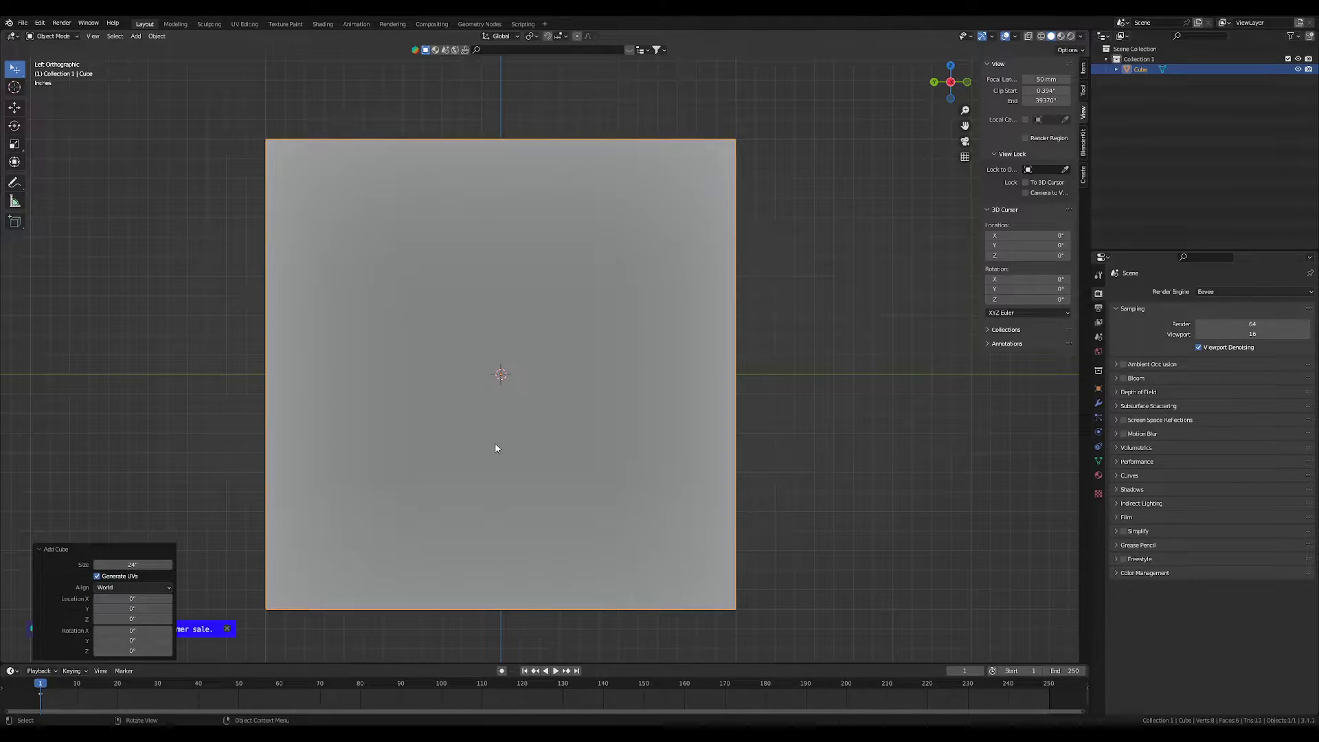
middle_drag(537, 425, 567, 428)
scroll(591, 371, down, 4)
shift+middle_drag(612, 323, 601, 411)
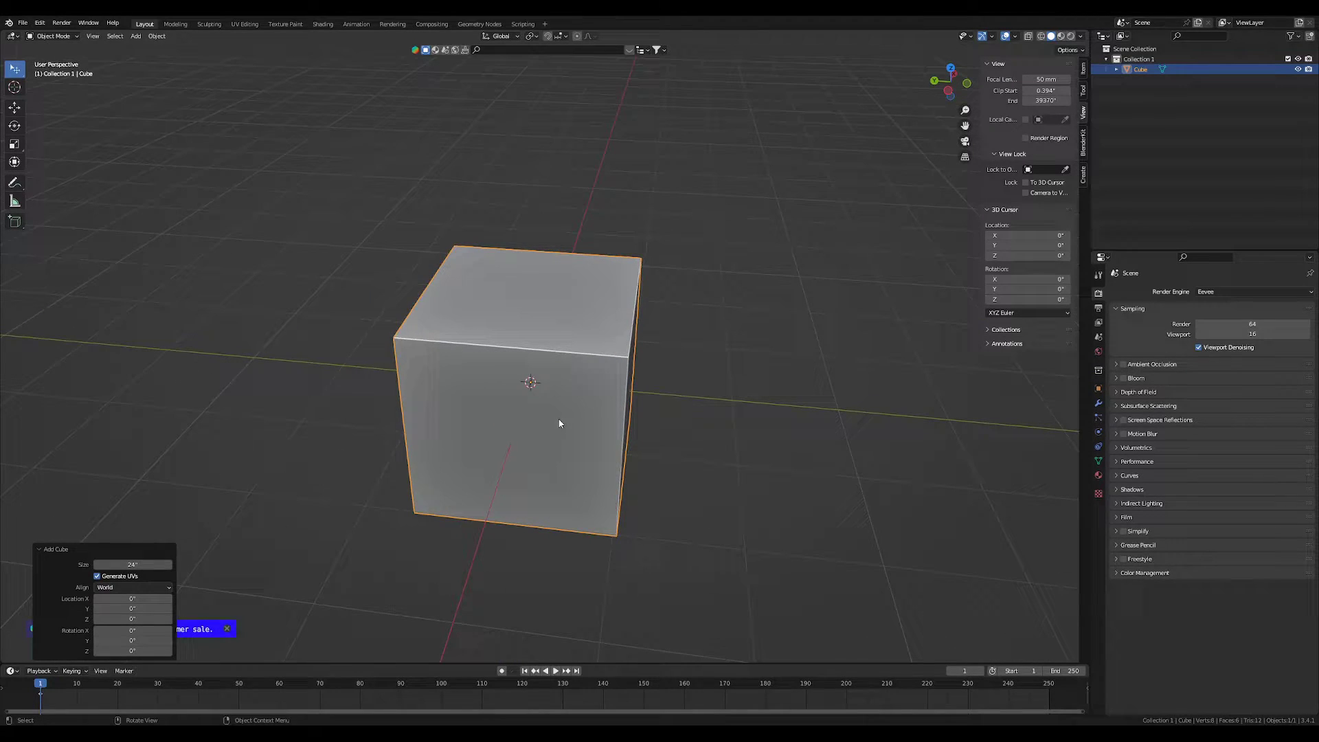
Scale the cube's mesh along Y to a width of about 42 inches
key(Tab)
key(s)
key(y)
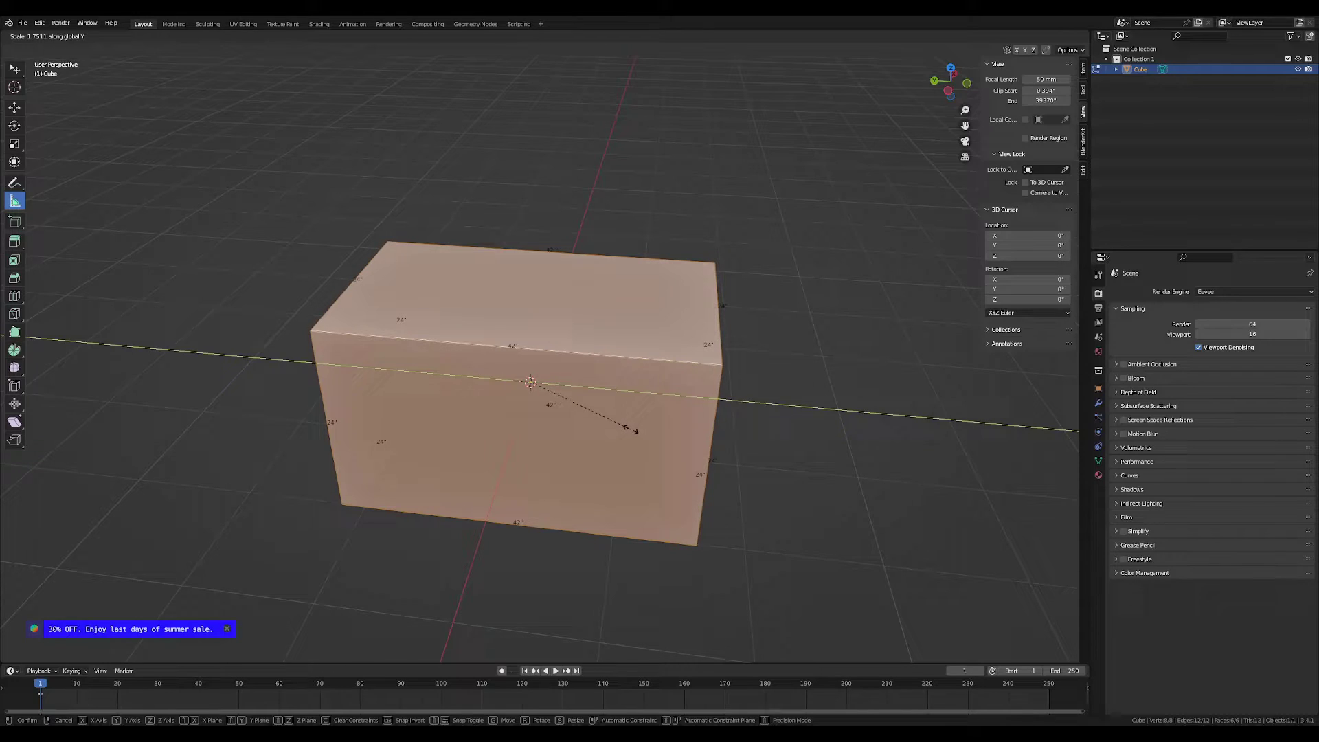
click(630, 430)
Raise the box's top face along Z until the box is about 80 inches tall
click(622, 331)
scroll(638, 364, down, 5)
key(g)
key(z)
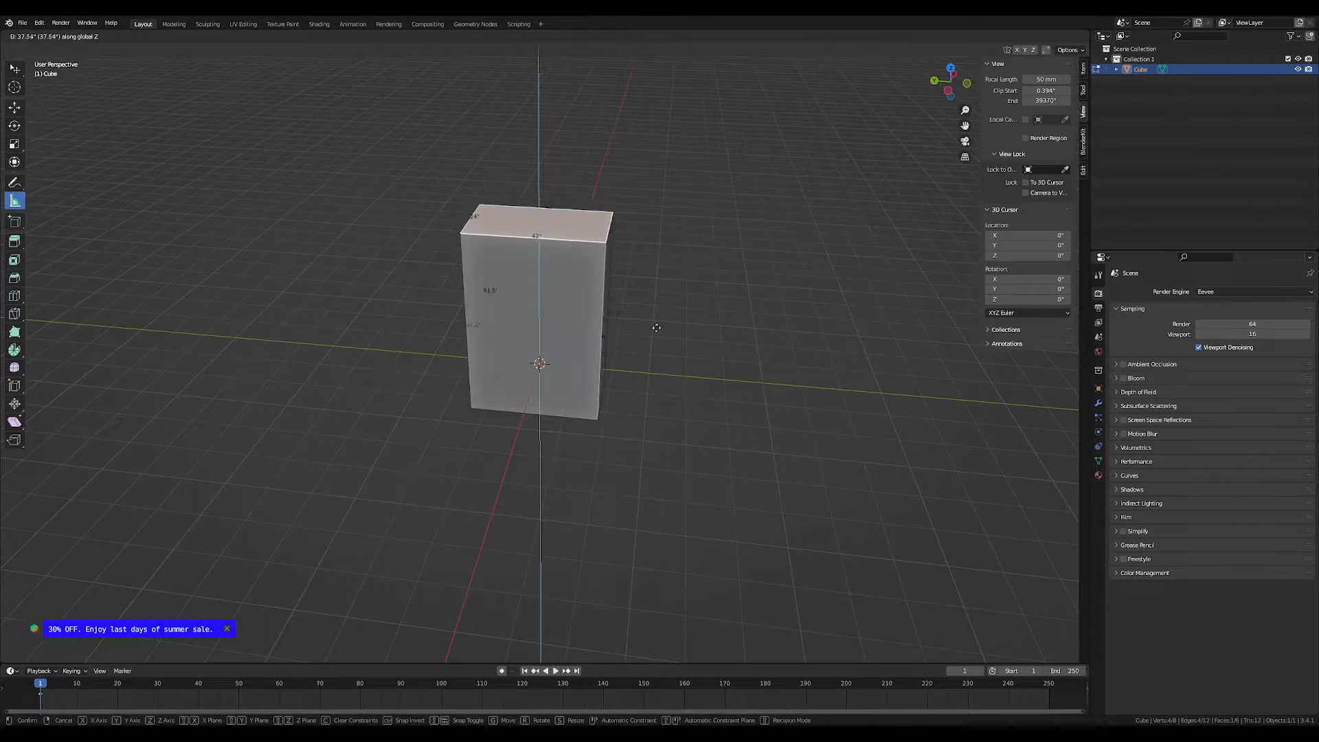
click(624, 280)
Set the box's origin to its geometry in Object Mode
key(Tab)
click(945, 92)
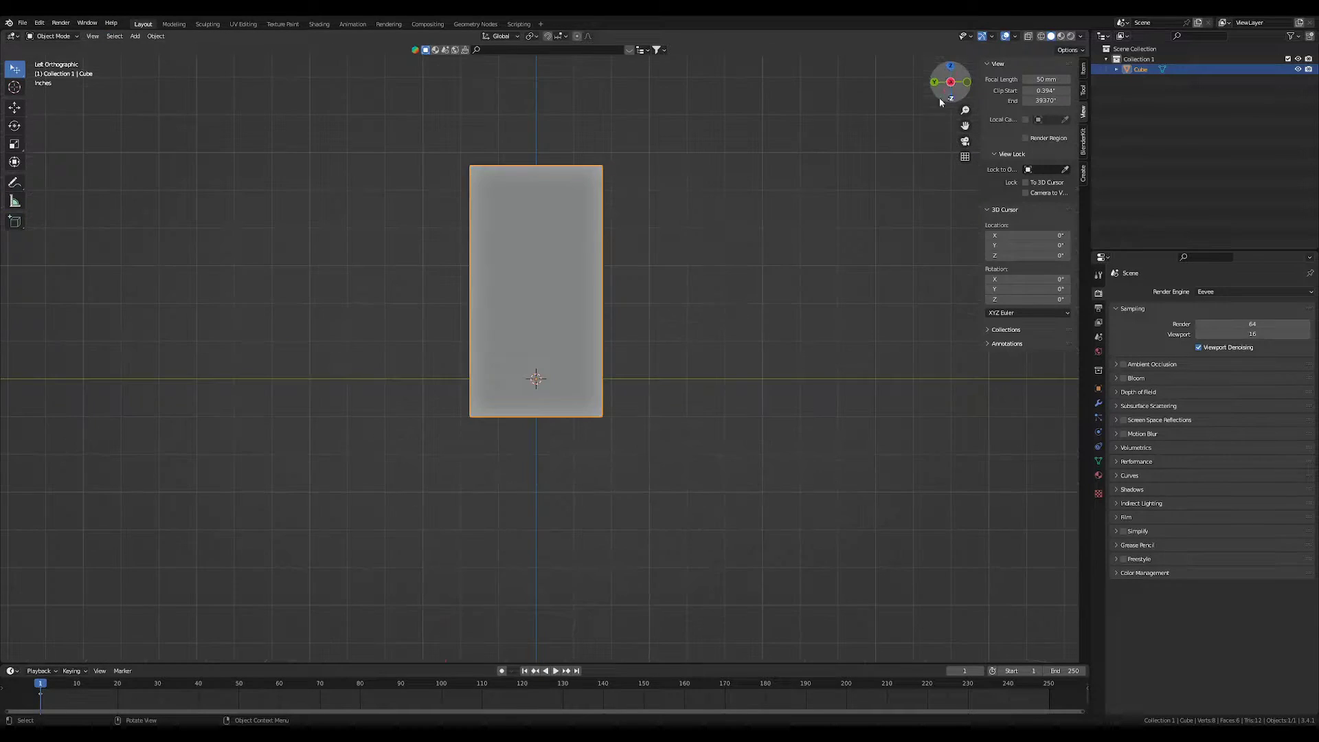
scroll(679, 273, up, 3)
right_click(536, 330)
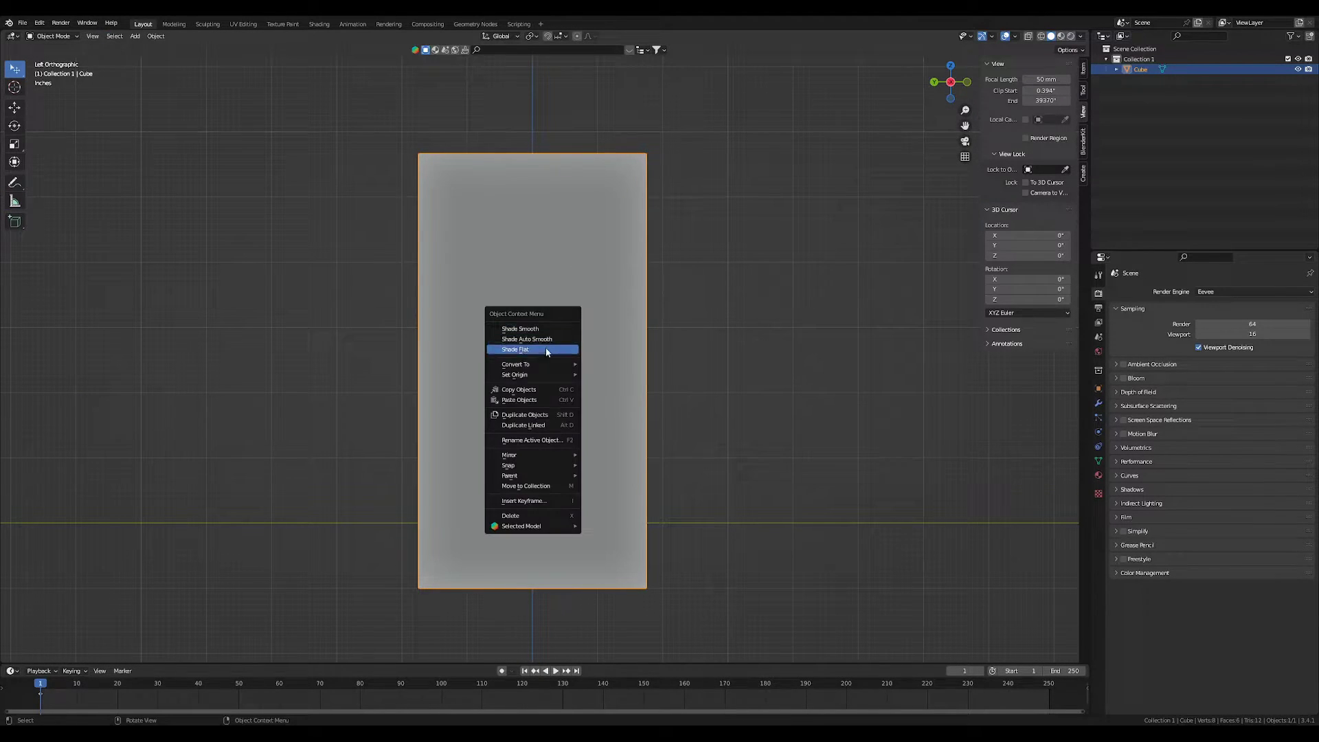
mouse_move(533, 379)
click(621, 384)
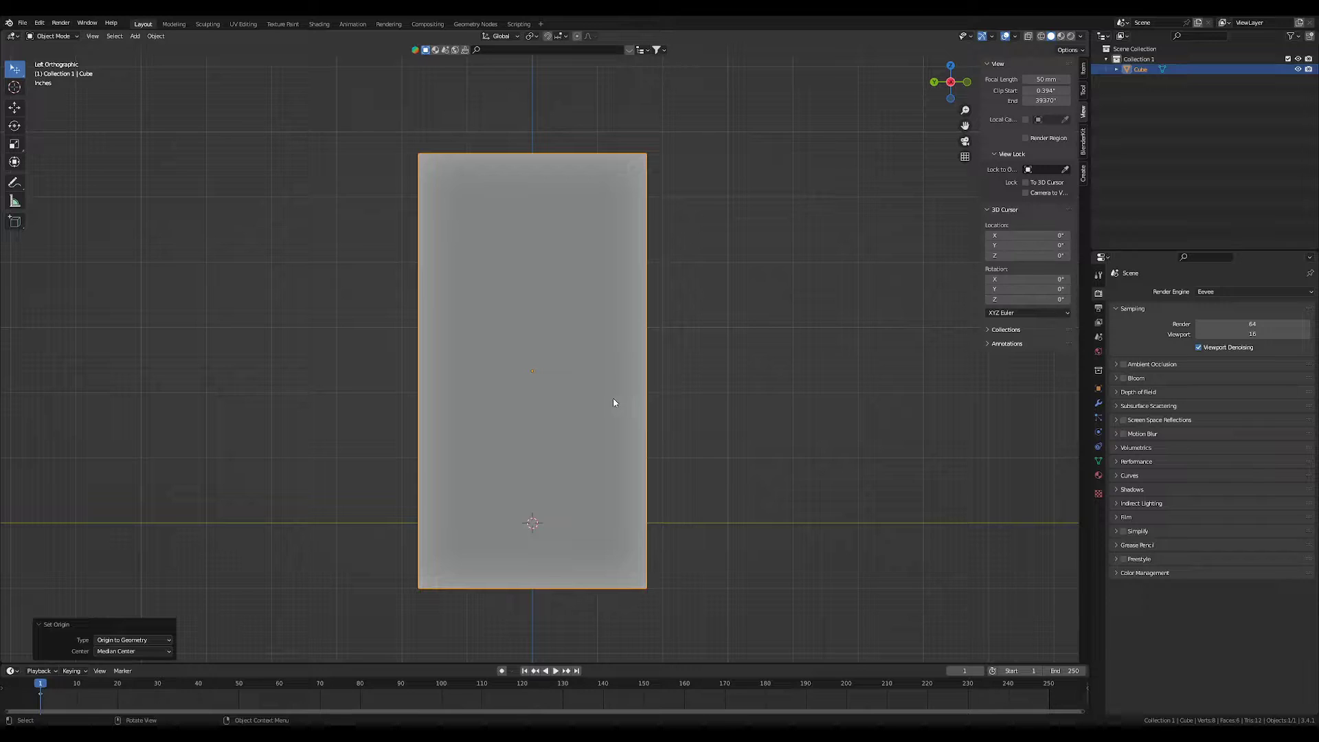
Add a centred vertical loop cut through the wide face and delete one half of the box across Y
key(Tab)
middle_drag(596, 382, 605, 356)
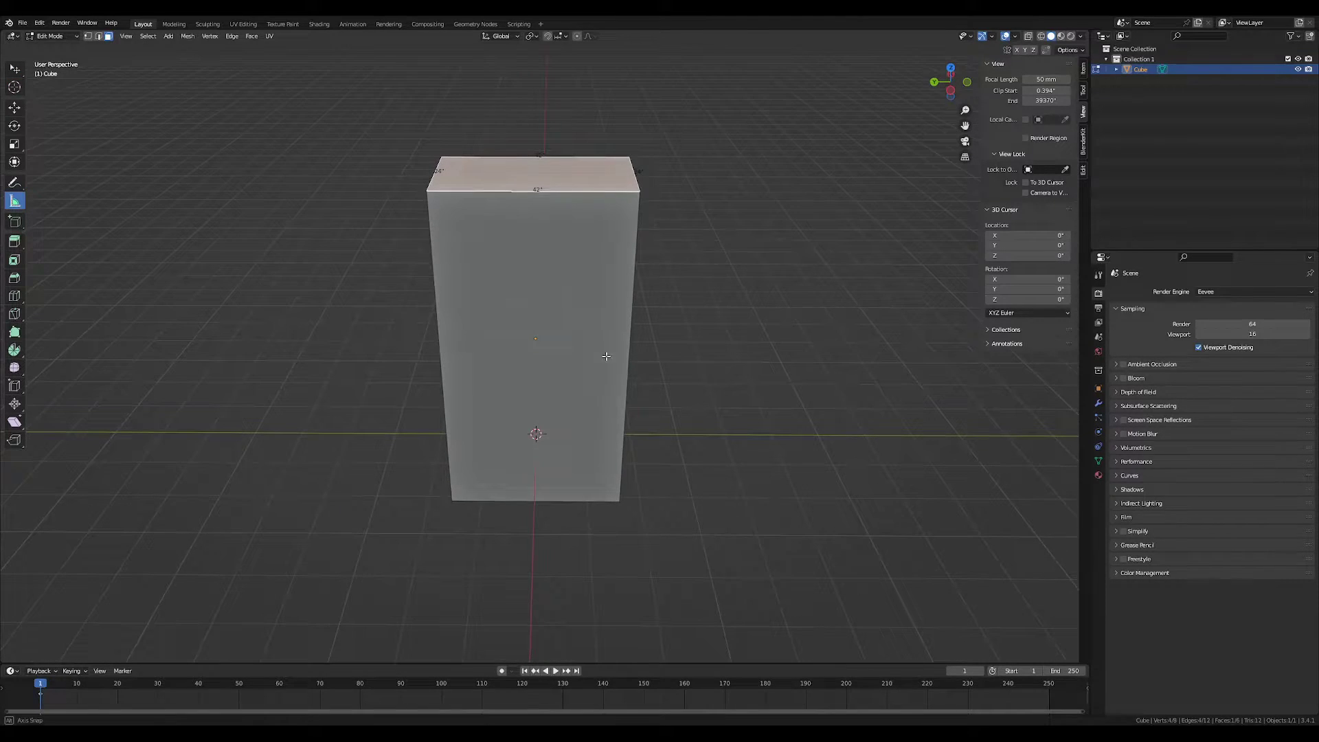
key(ctrl+r)
click(558, 205)
click(558, 206)
middle_drag(653, 253, 627, 250)
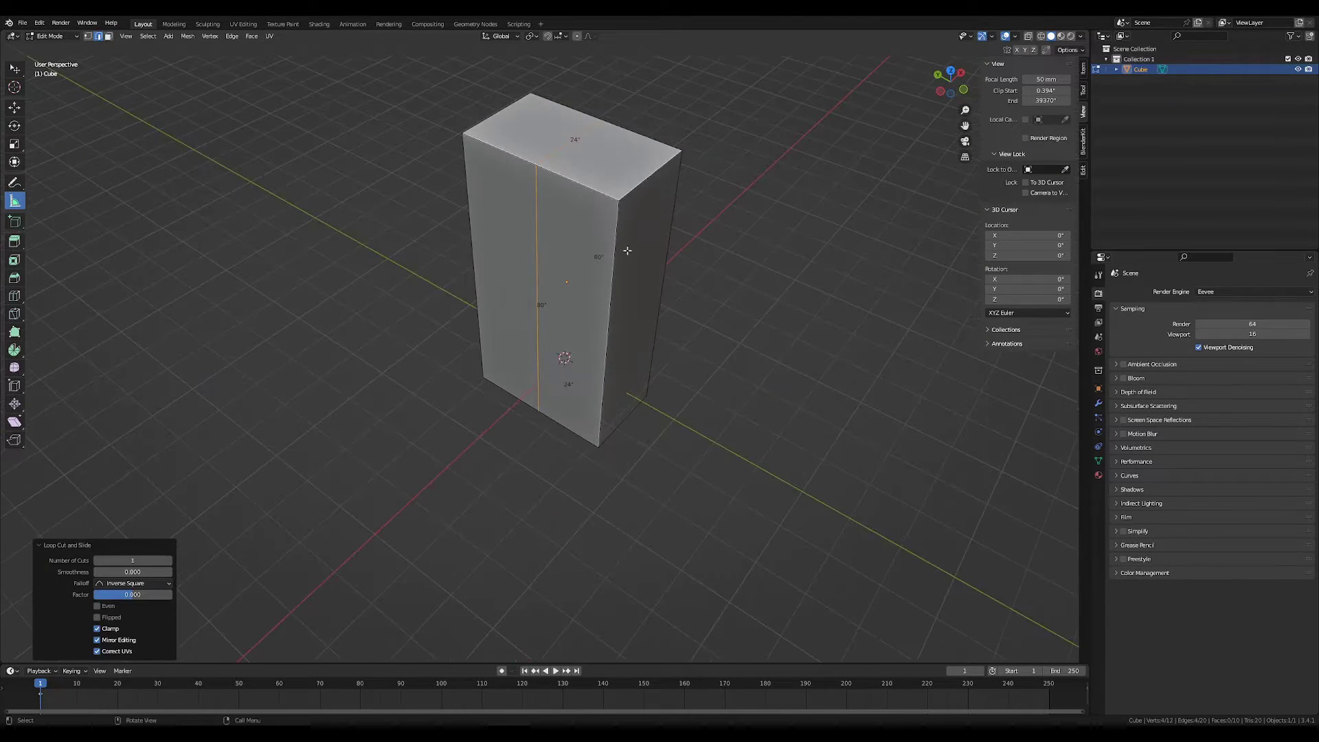
click(627, 250)
key(x)
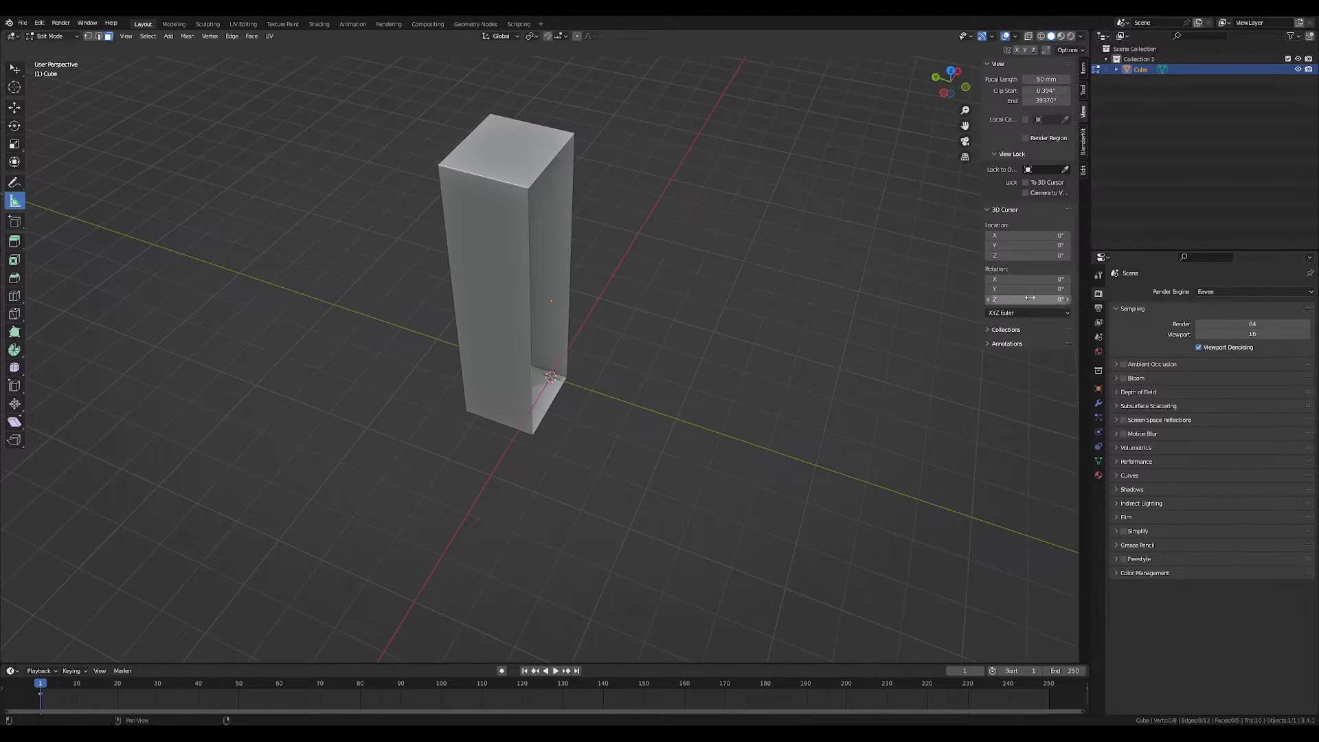
Add a Mirror modifier to the half box on the Y axis only, with Clipping enabled
click(1097, 404)
click(1129, 295)
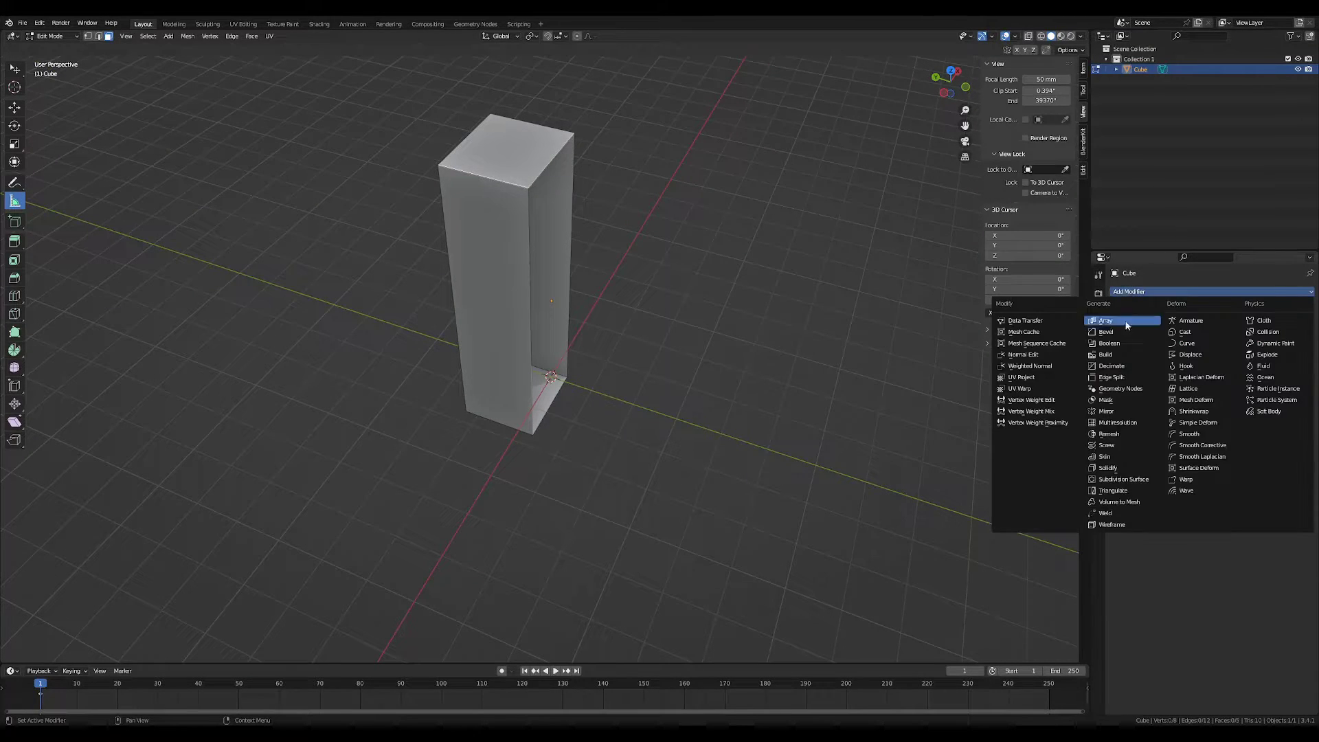
click(1125, 415)
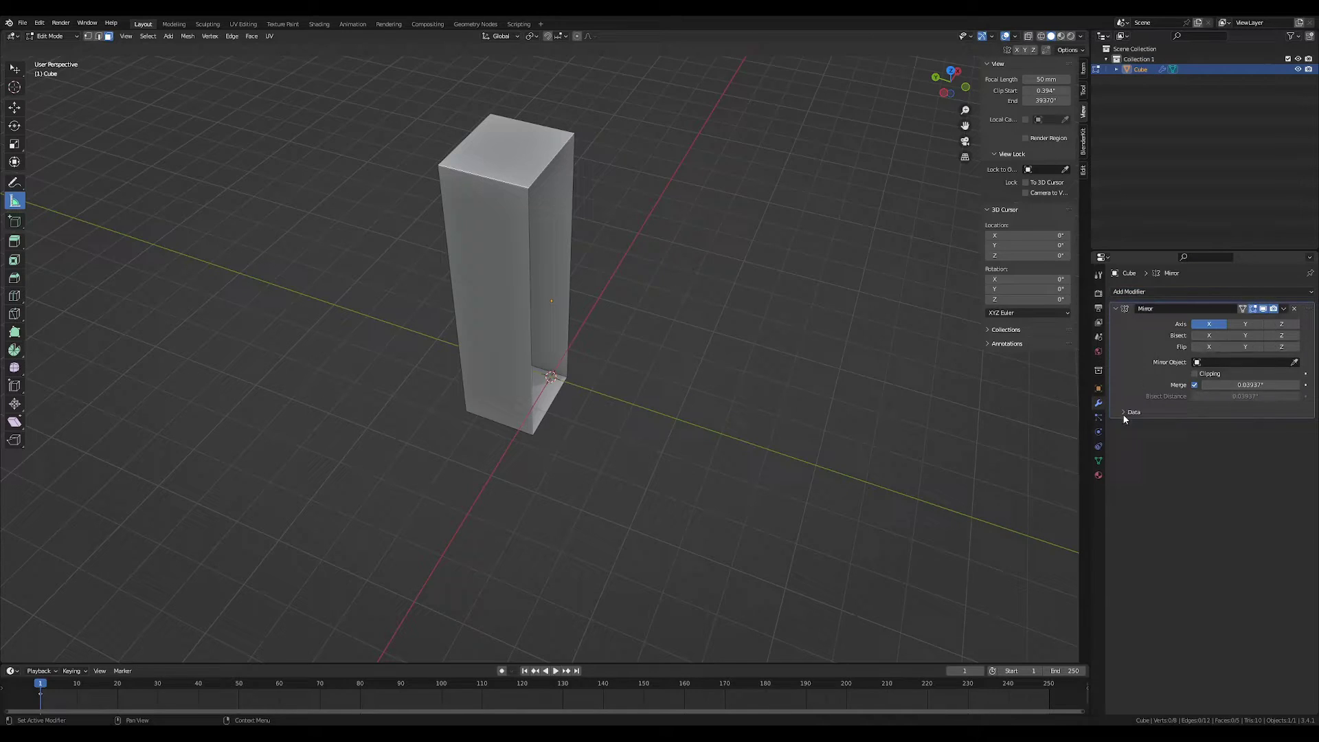
click(1245, 323)
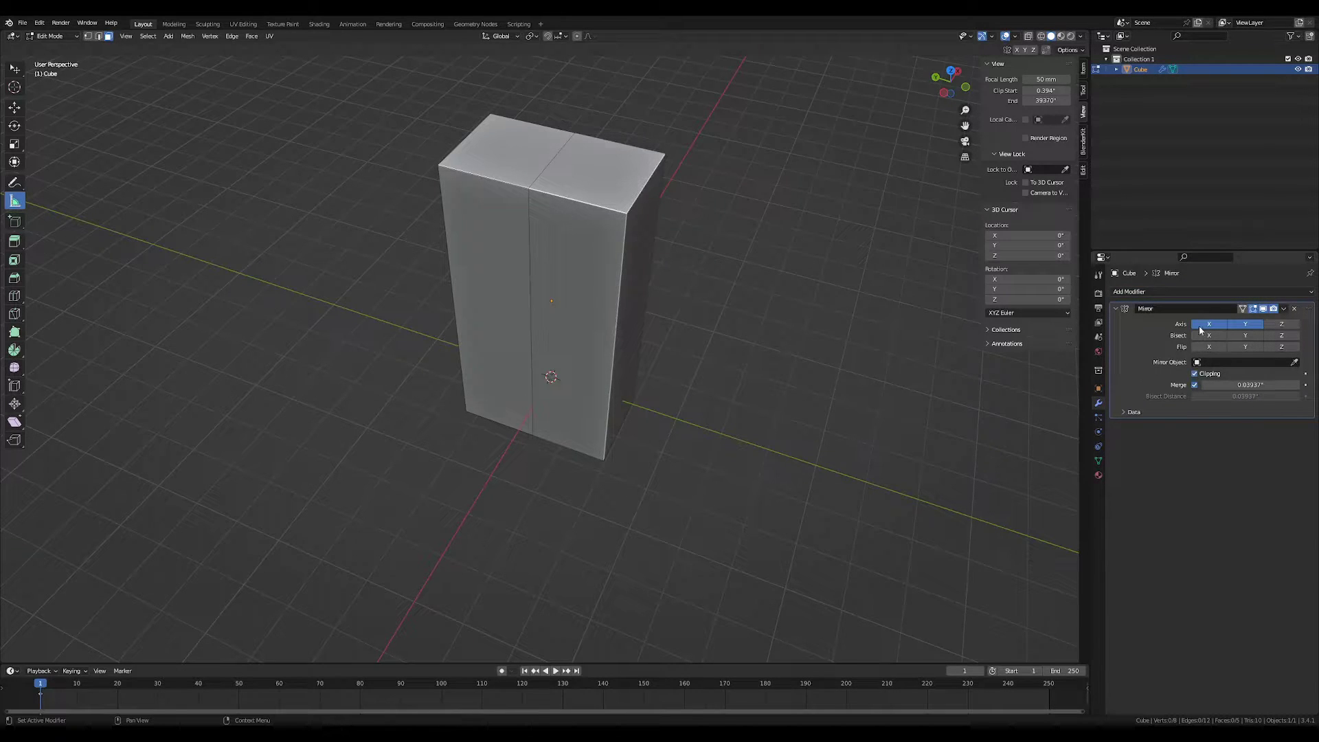
middle_drag(618, 398, 756, 413)
scroll(687, 344, up, 2)
shift+middle_drag(652, 282, 718, 434)
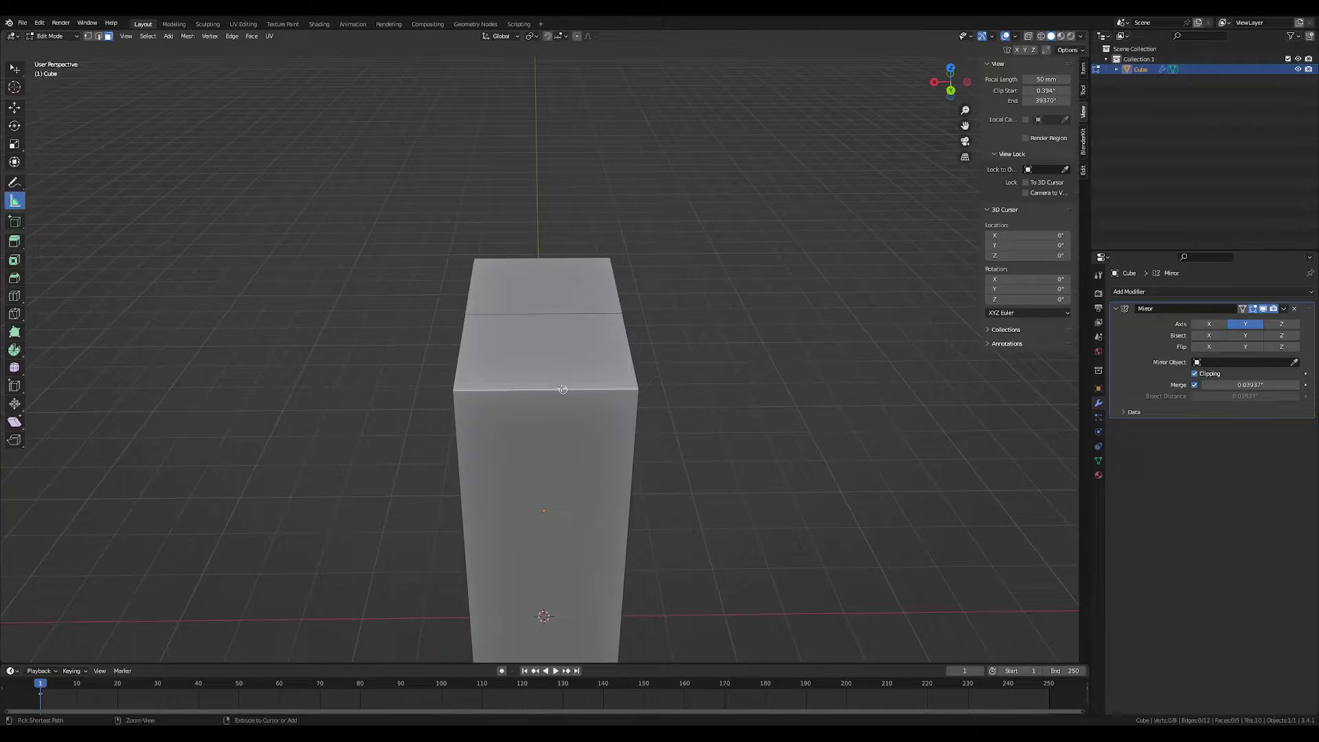
Add a centred loop cut across the box's depth, delete one half, and mirror the remaining quarter on X as well
key(ctrl+r)
click(557, 380)
click(557, 380)
middle_drag(557, 381, 635, 389)
key(3)
click(473, 447)
key(x)
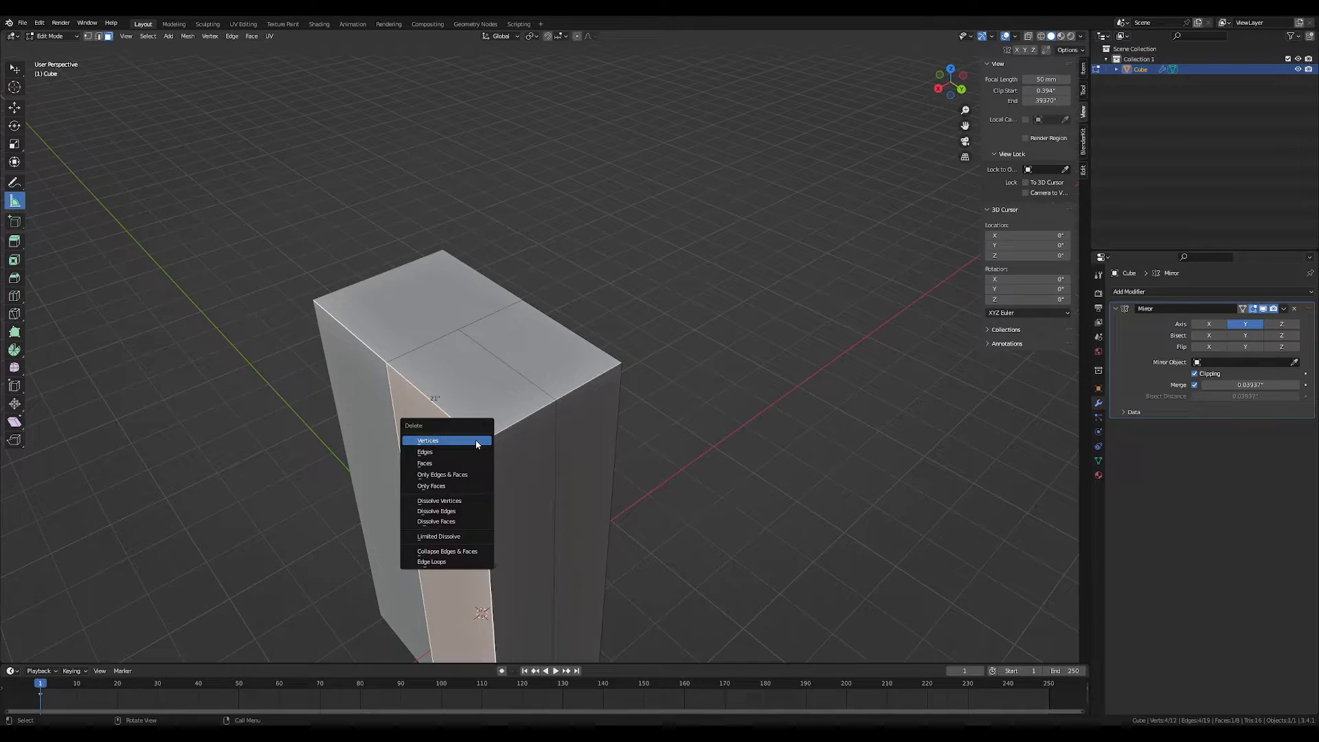
click(475, 441)
click(1209, 323)
middle_drag(824, 385, 759, 425)
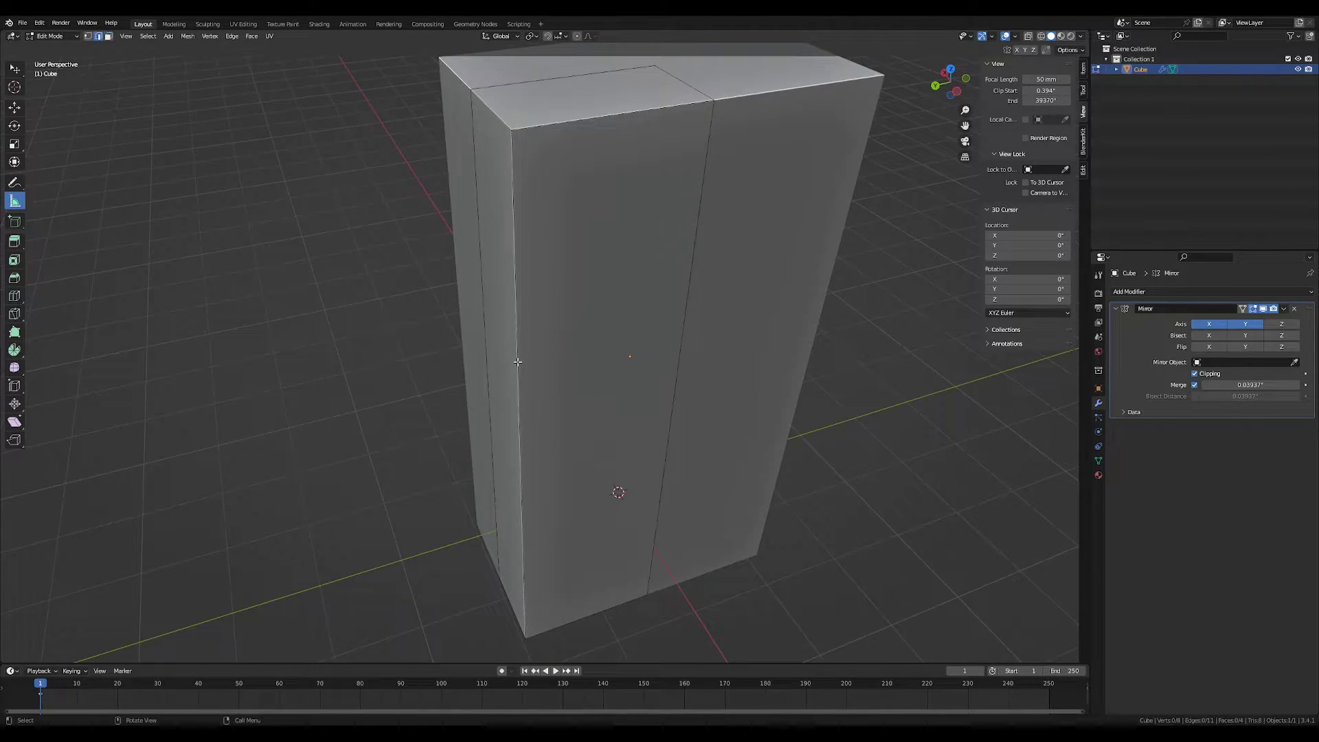
Bevel the quarter box's outer vertical corner edge with a width of 1.25 inches and 4 segments
middle_drag(628, 354, 487, 356)
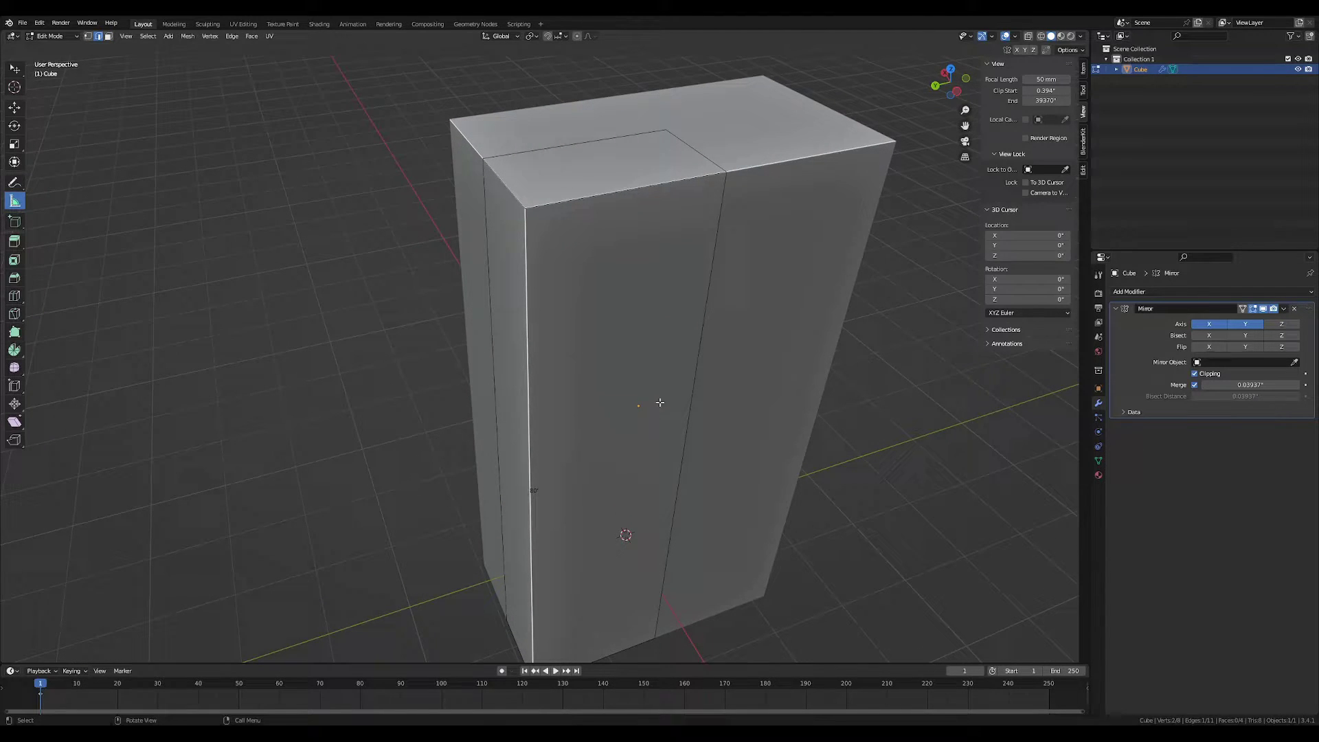
middle_drag(692, 374, 926, 118)
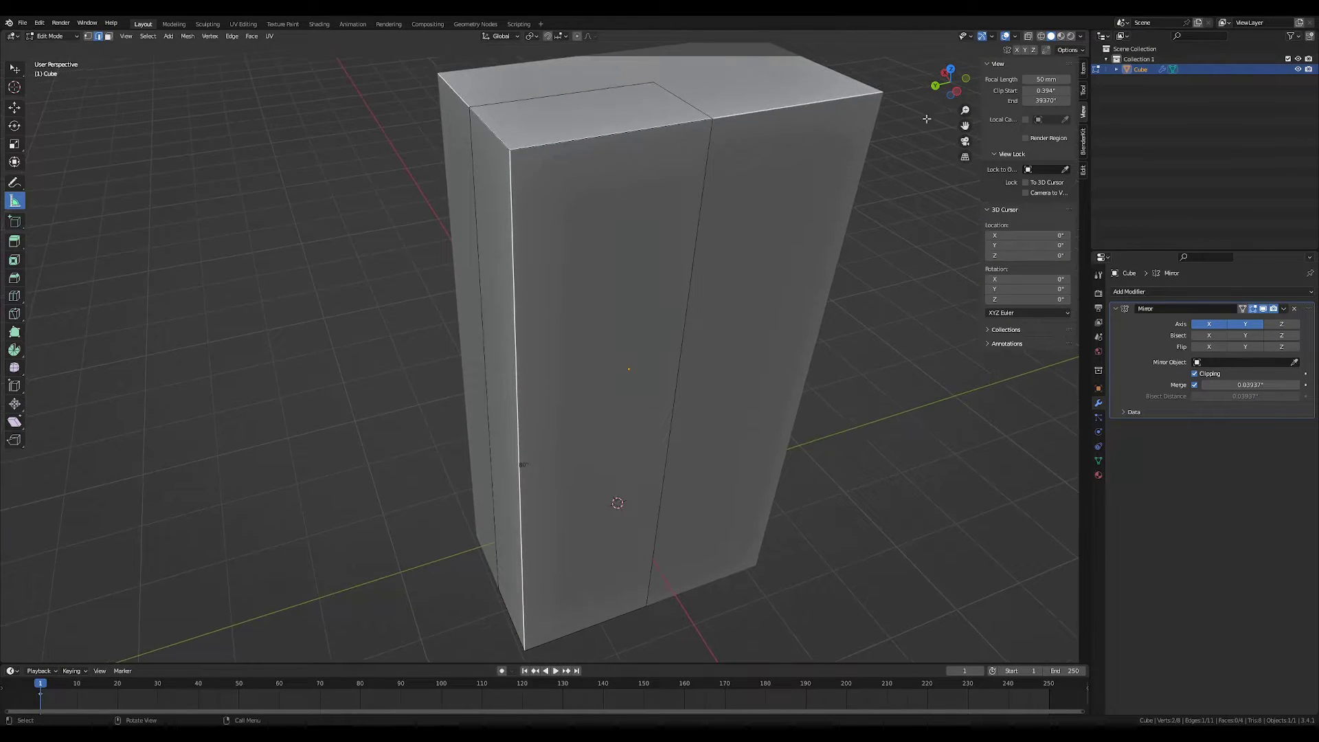
click(956, 93)
scroll(591, 275, down, 2)
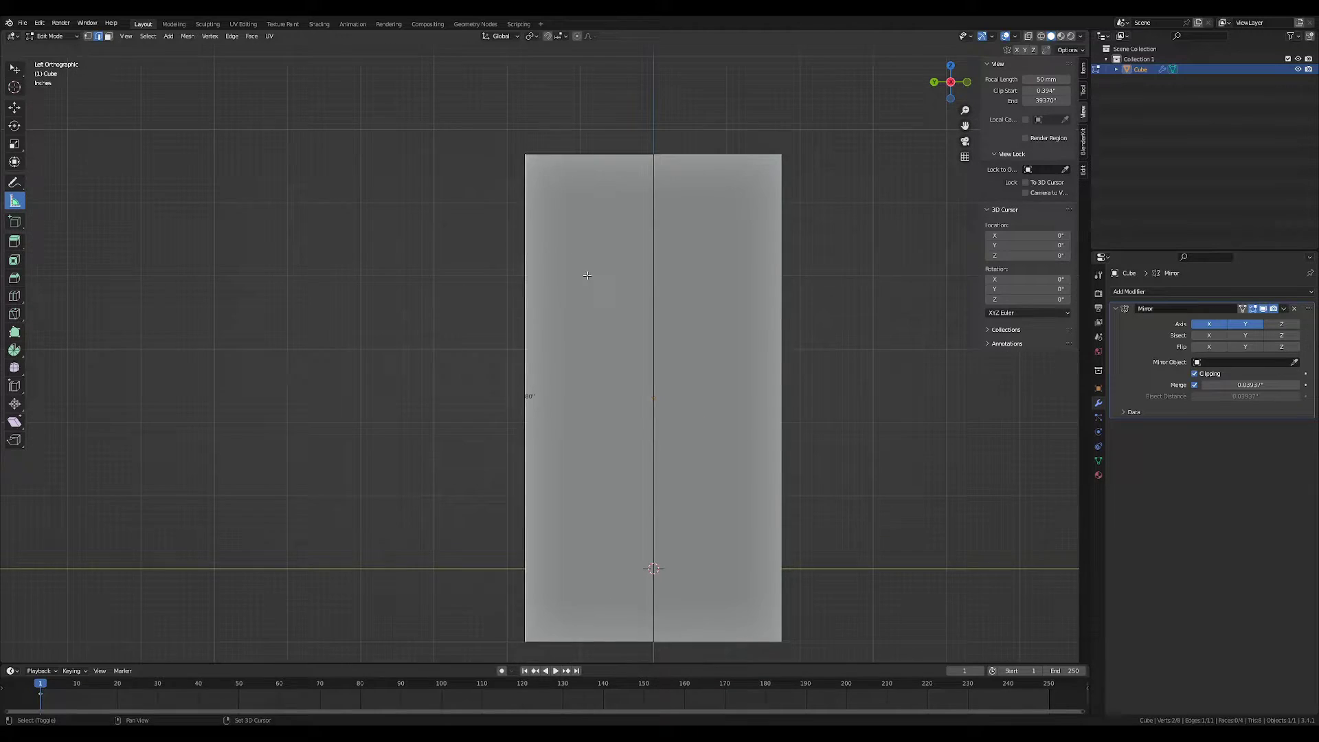
scroll(569, 360, up, 3)
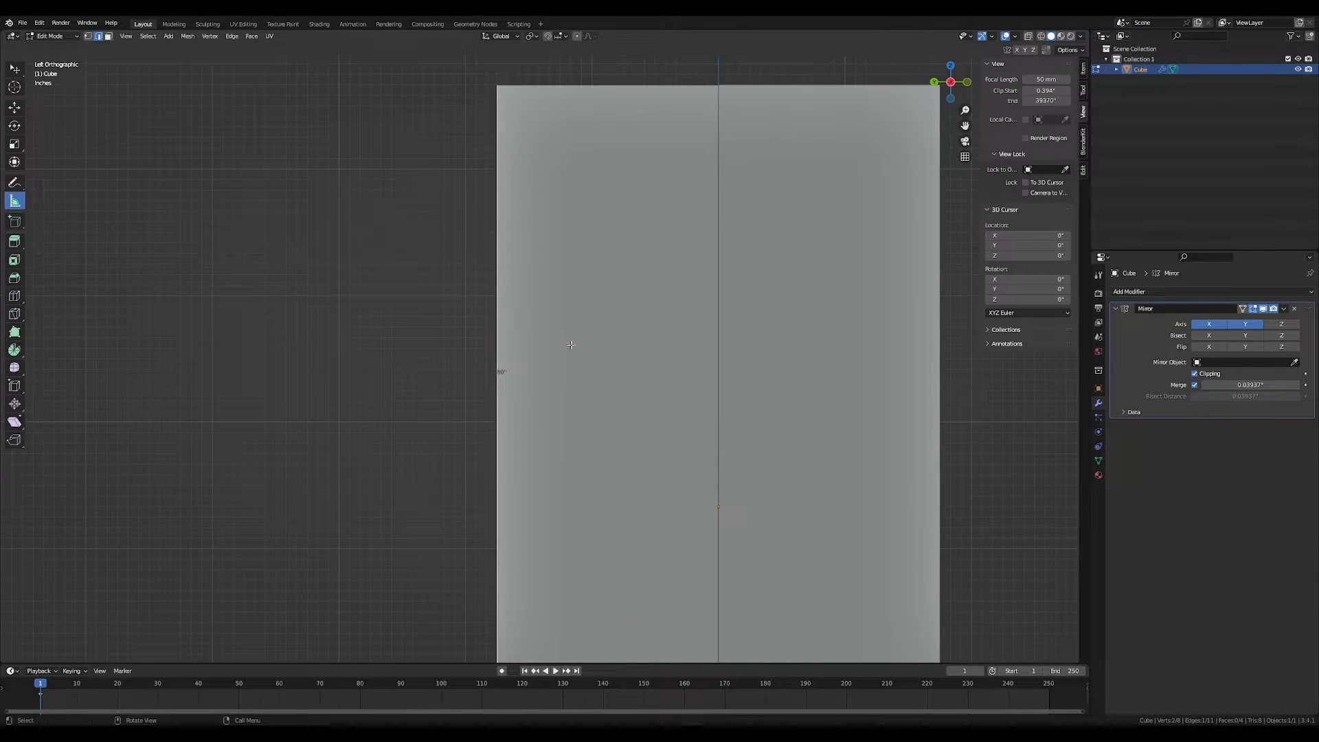
mouse_move(562, 316)
middle_down()
mouse_move(600, 374)
mouse_move(586, 306)
middle_up()
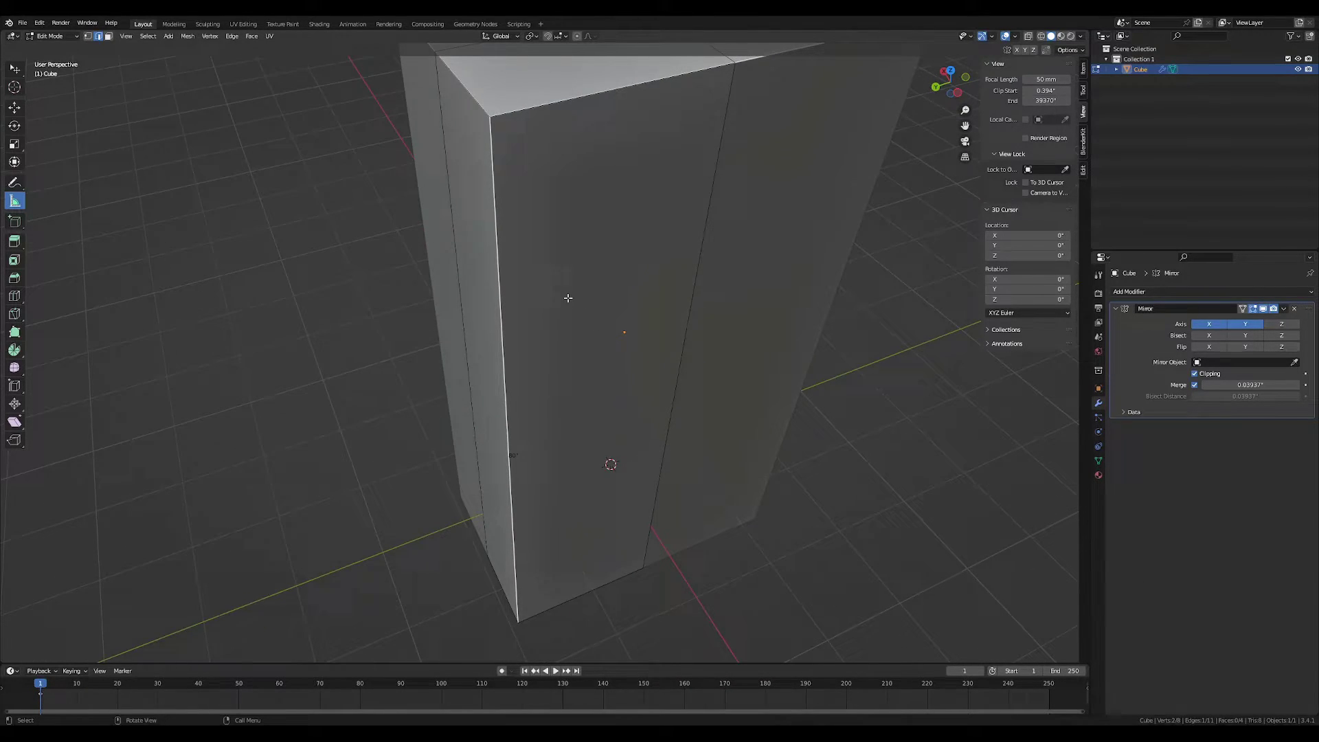
key(ctrl+b)
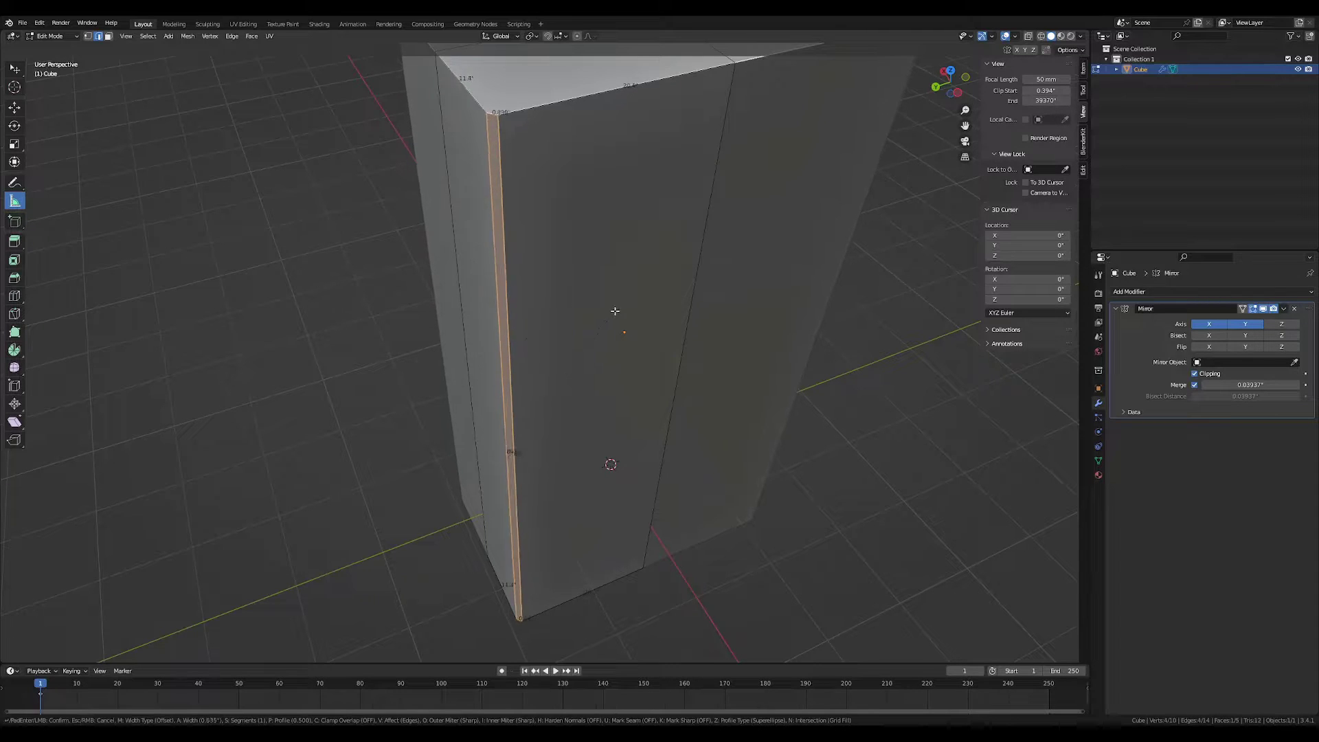
scroll(623, 314, up, 1)
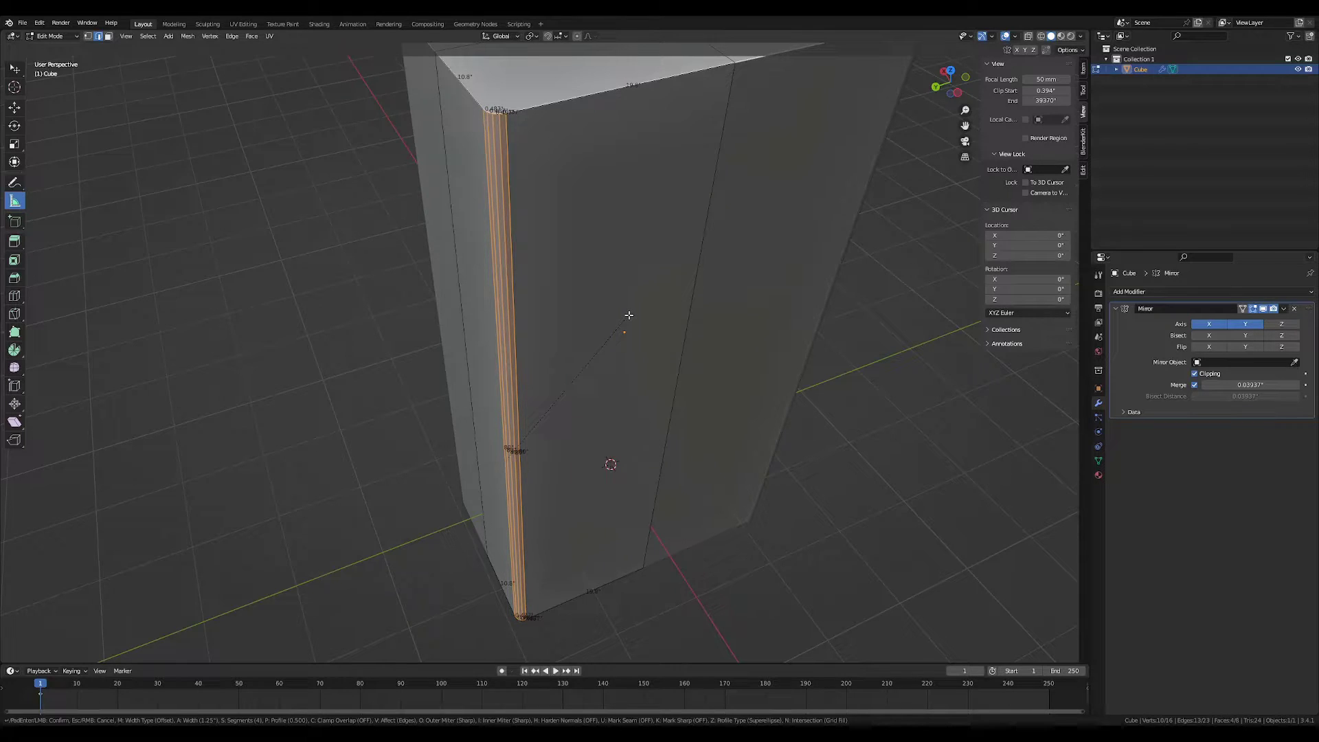
click(628, 316)
middle_drag(695, 344, 662, 309)
shift+middle_drag(673, 364, 671, 327)
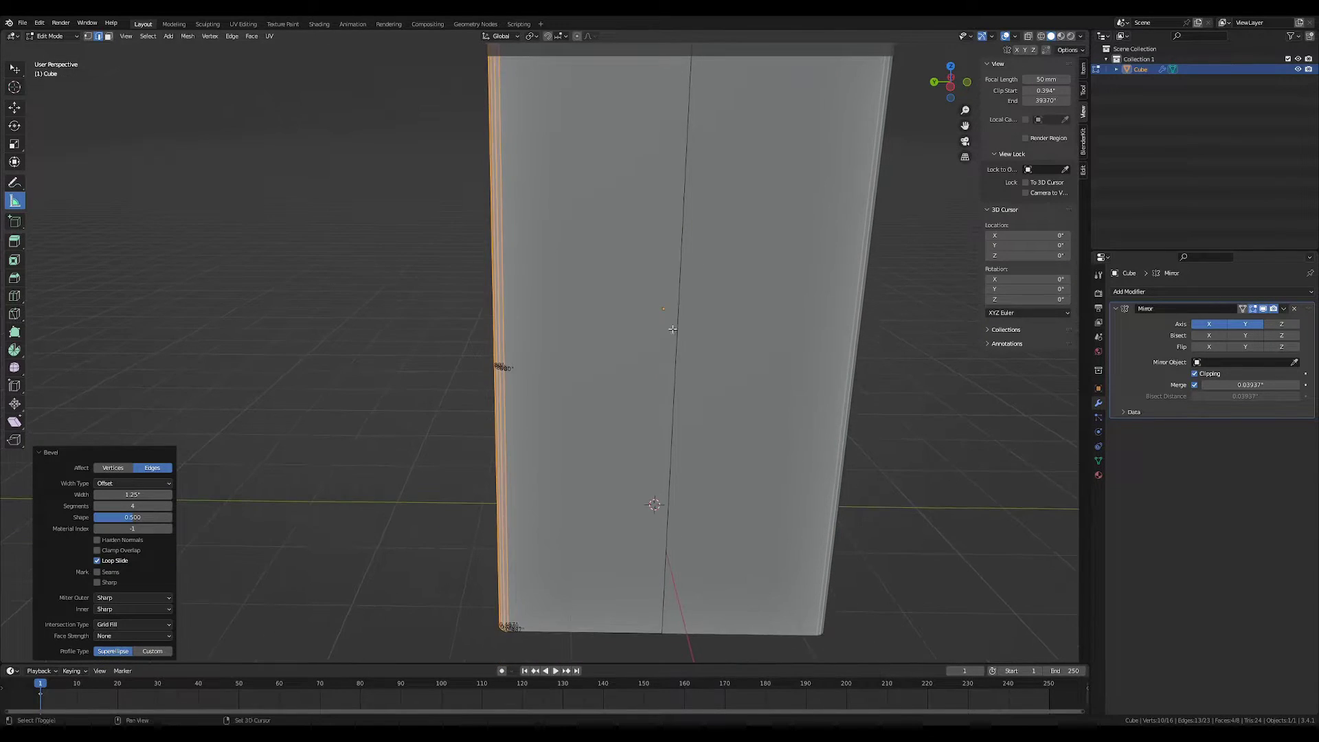
Separate the bevelled corner strip into its own object and select it in Object Mode
click(952, 91)
key(Tab)
key(Tab)
right_click(511, 426)
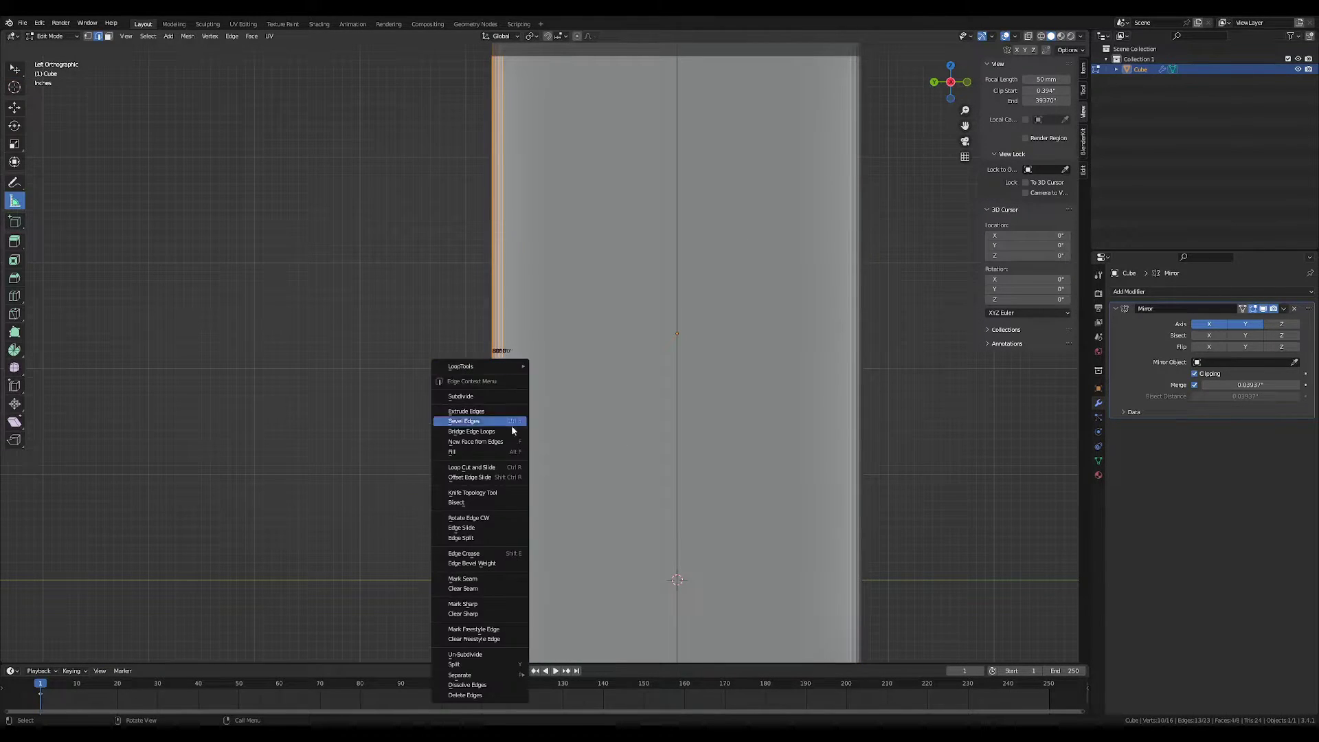
mouse_move(483, 677)
click(555, 674)
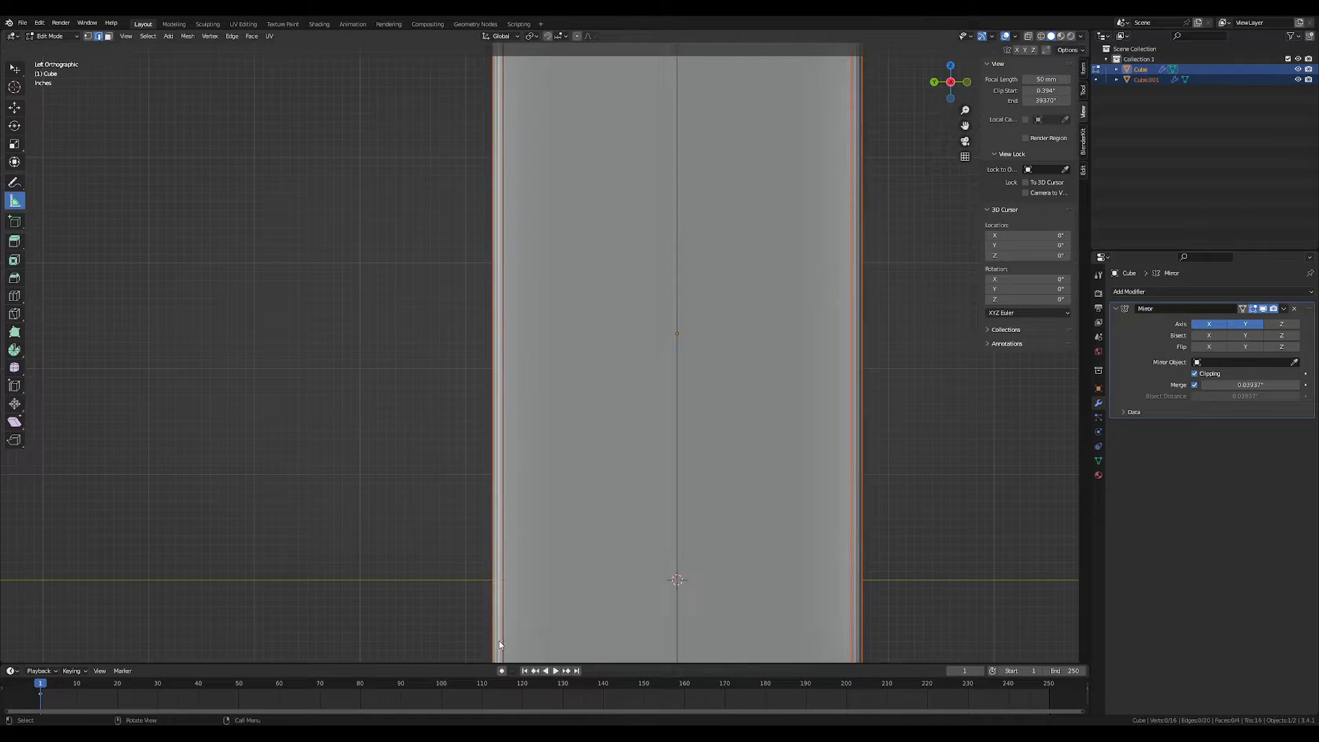
key(Tab)
click(499, 487)
middle_drag(499, 487, 645, 362)
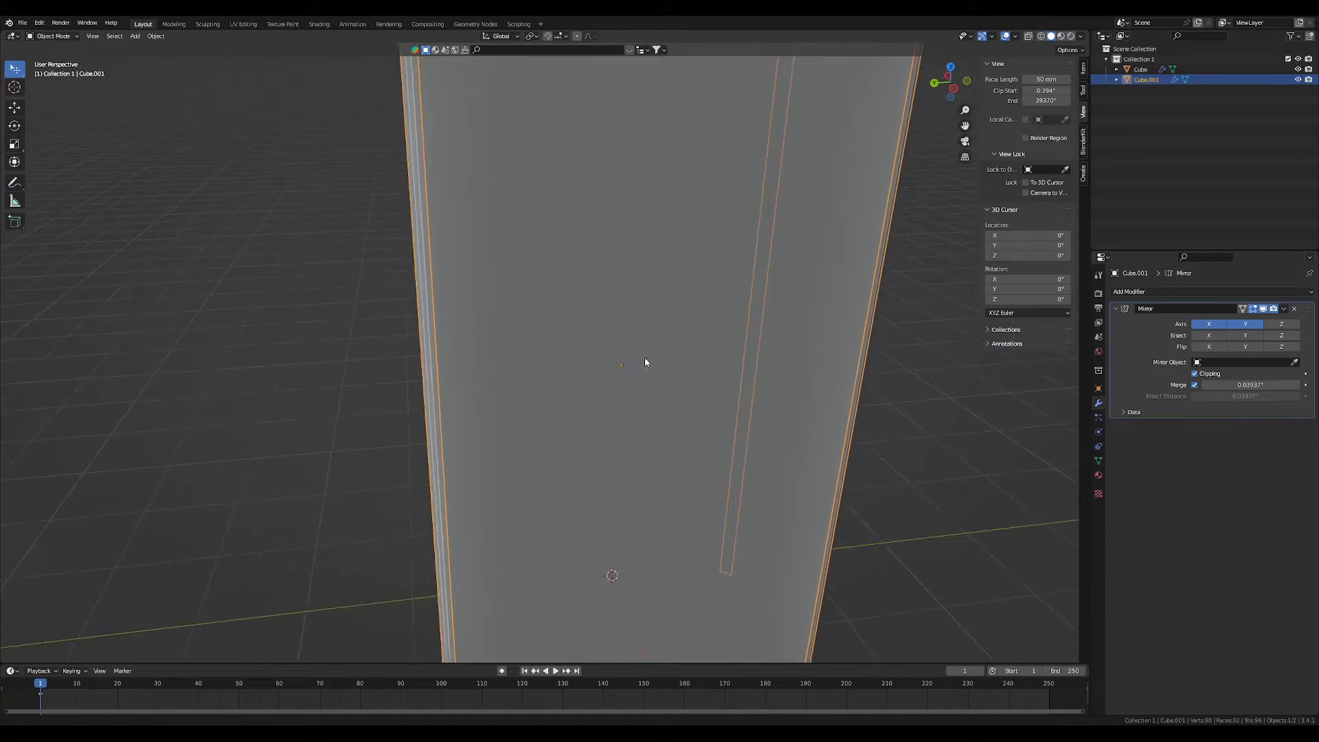
Delete the wide panel face and the narrow side panel face from the main box mesh
scroll(657, 426, down, 4)
click(600, 420)
key(Tab)
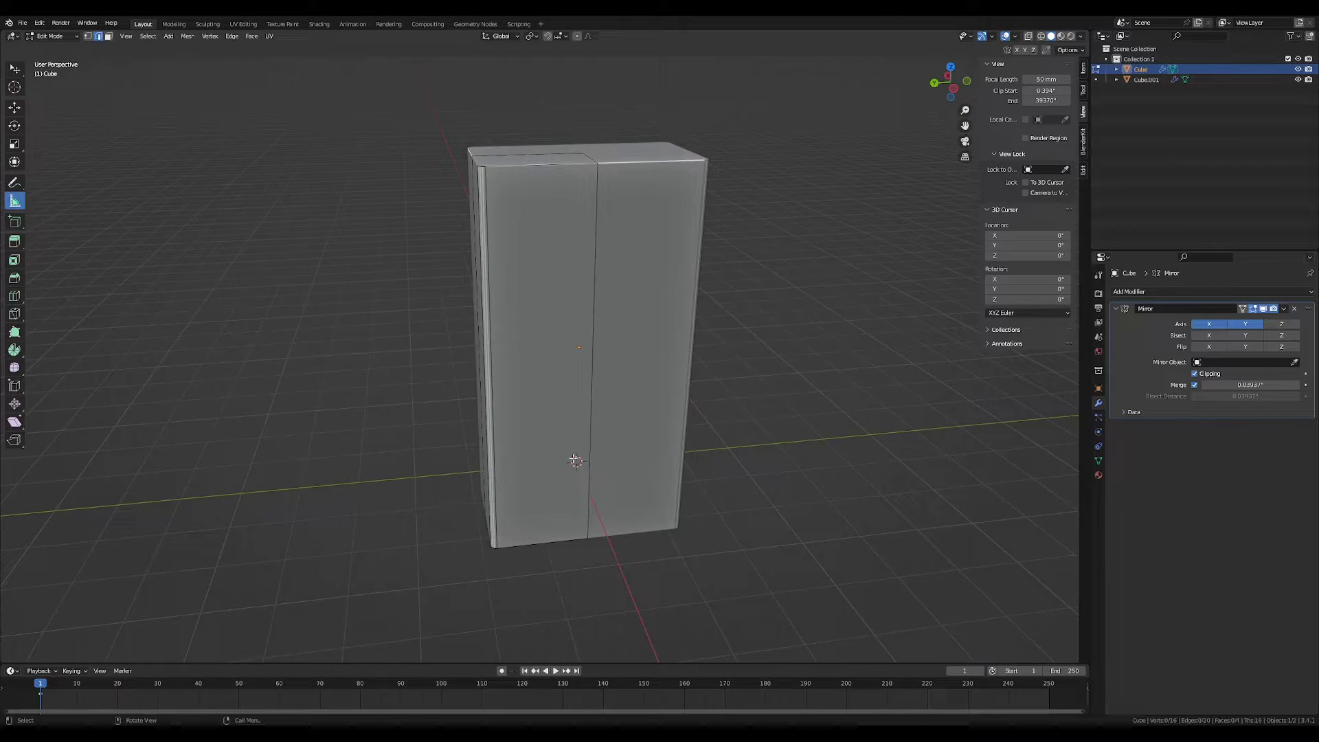
key(3)
click(572, 459)
key(x)
click(550, 488)
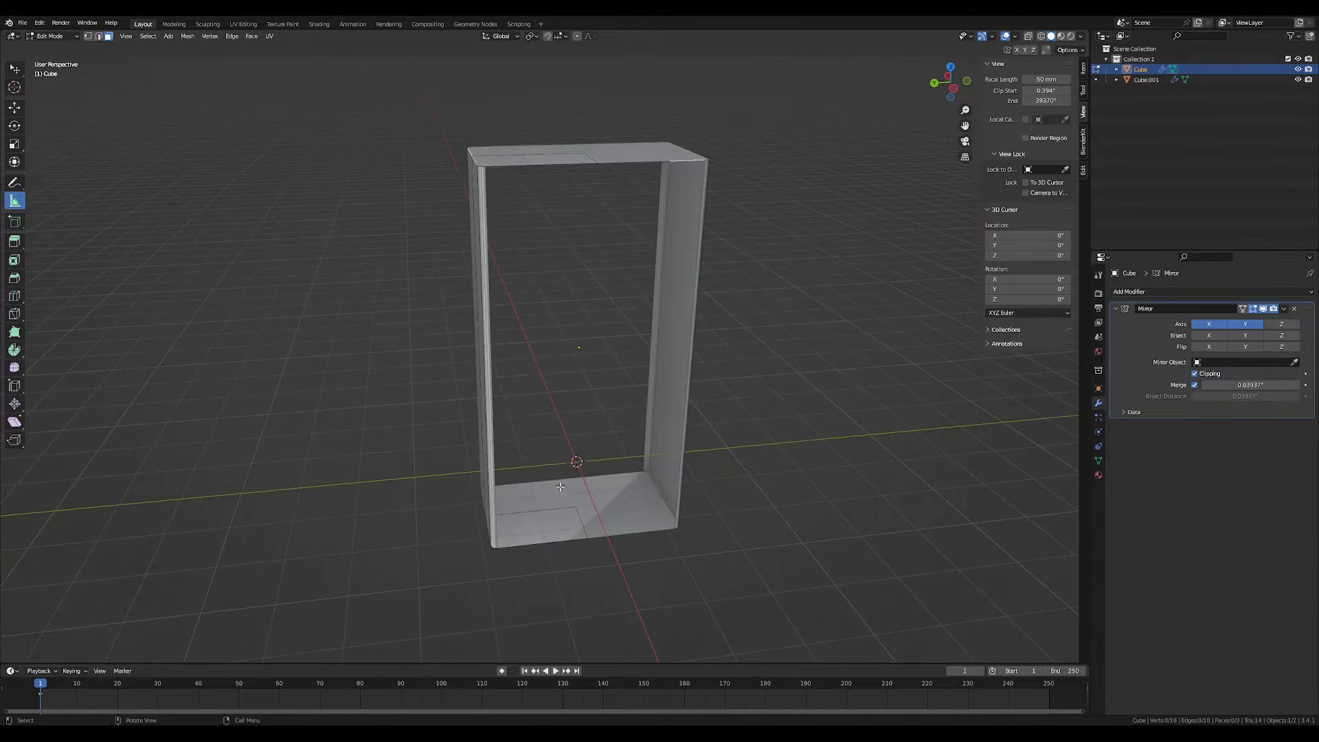
middle_drag(549, 487, 568, 479)
click(568, 479)
key(x)
click(568, 479)
middle_drag(699, 469, 670, 484)
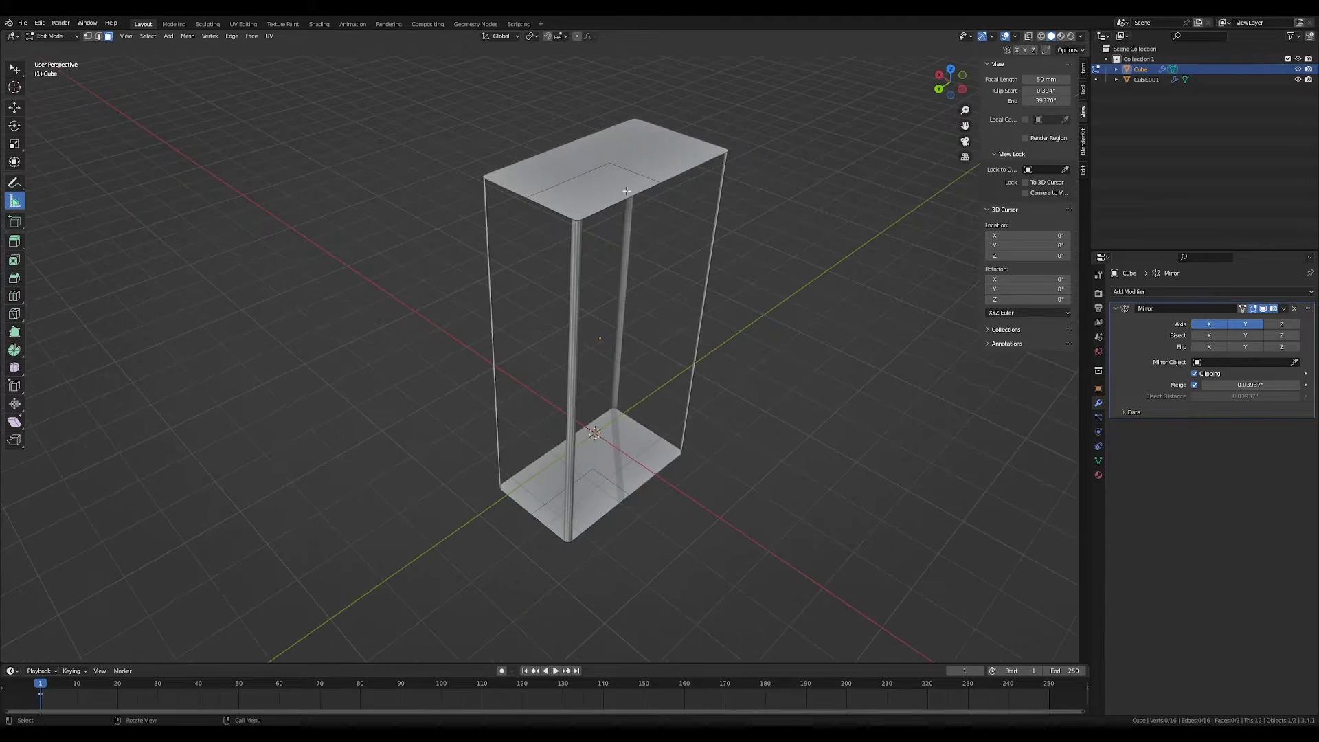
Delete the top face of the main box so only the floor panel is left, and return to Object Mode
click(621, 186)
key(x)
click(617, 184)
middle_drag(716, 405, 701, 395)
scroll(627, 369, up, 6)
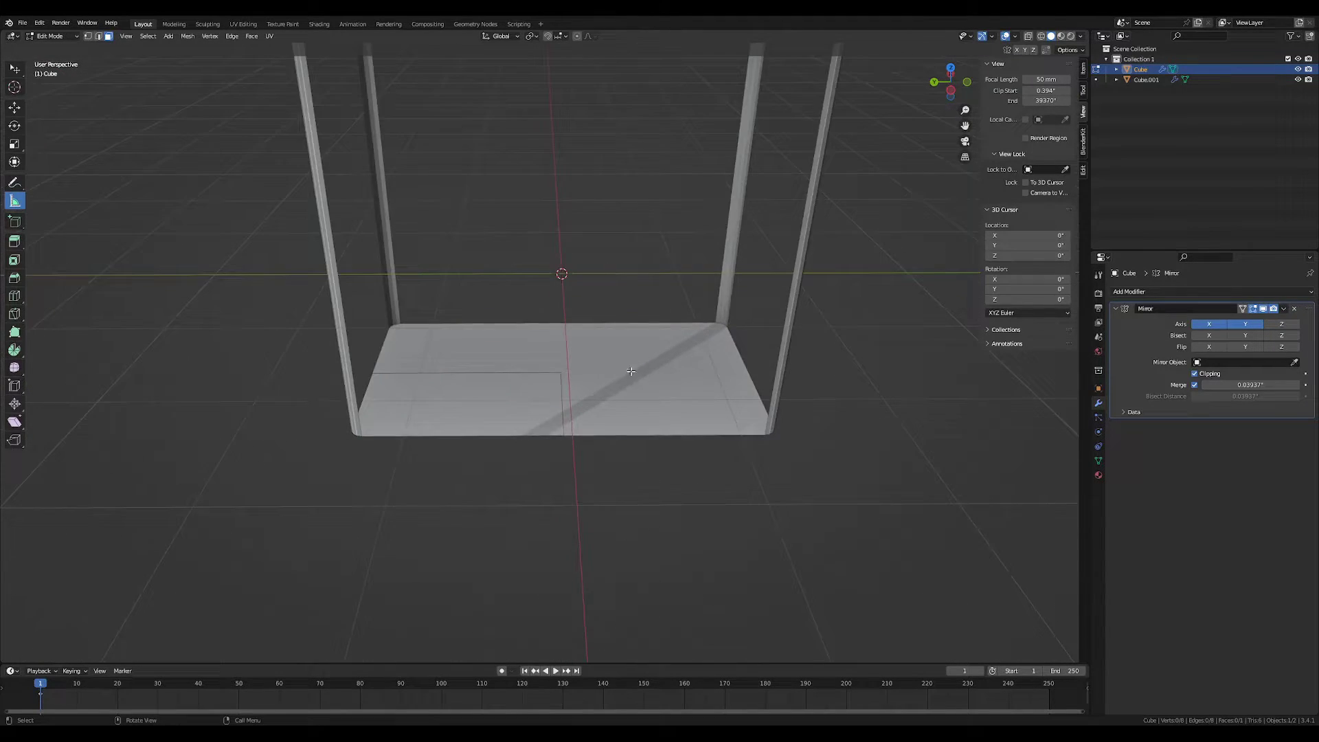
key(Tab)
Try setting the floor panel's origin to its geometry, and undo it
right_click(579, 375)
mouse_move(611, 421)
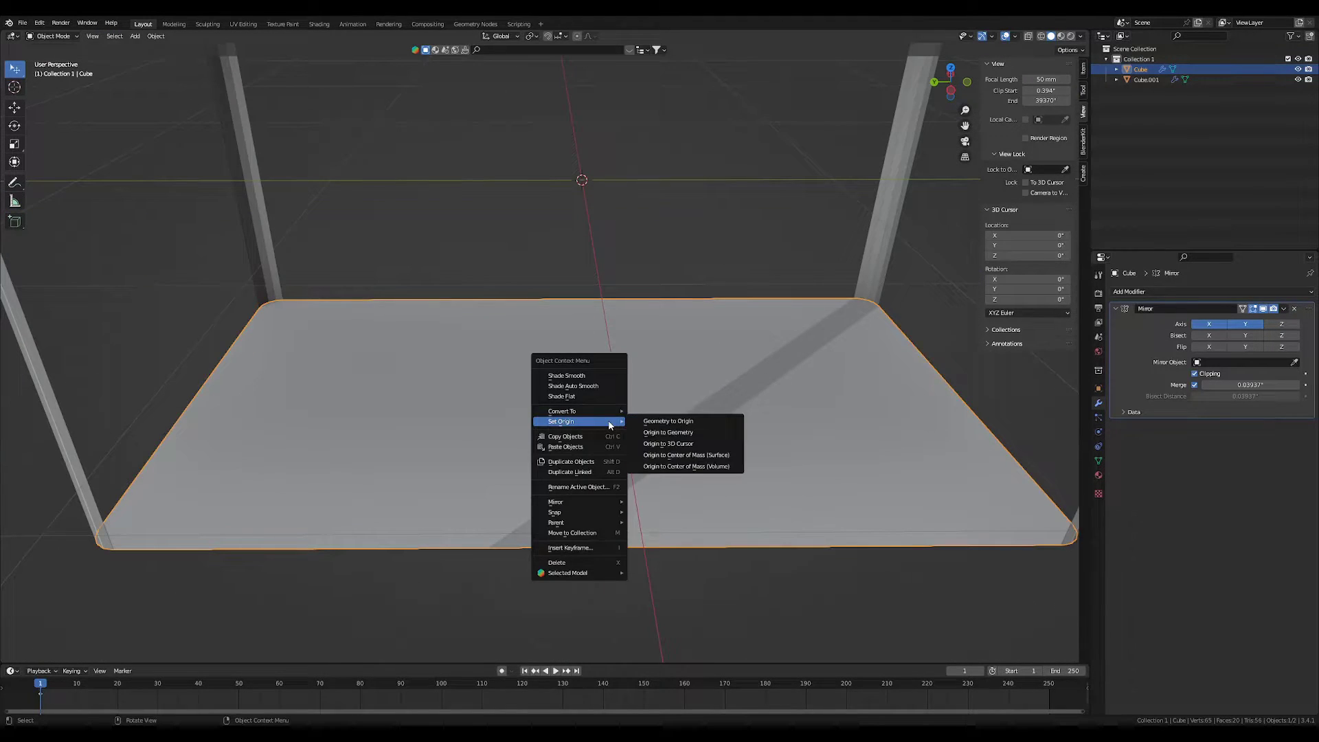
click(663, 437)
scroll(570, 461, down, 4)
key(ctrl+z)
scroll(615, 445, up, 4)
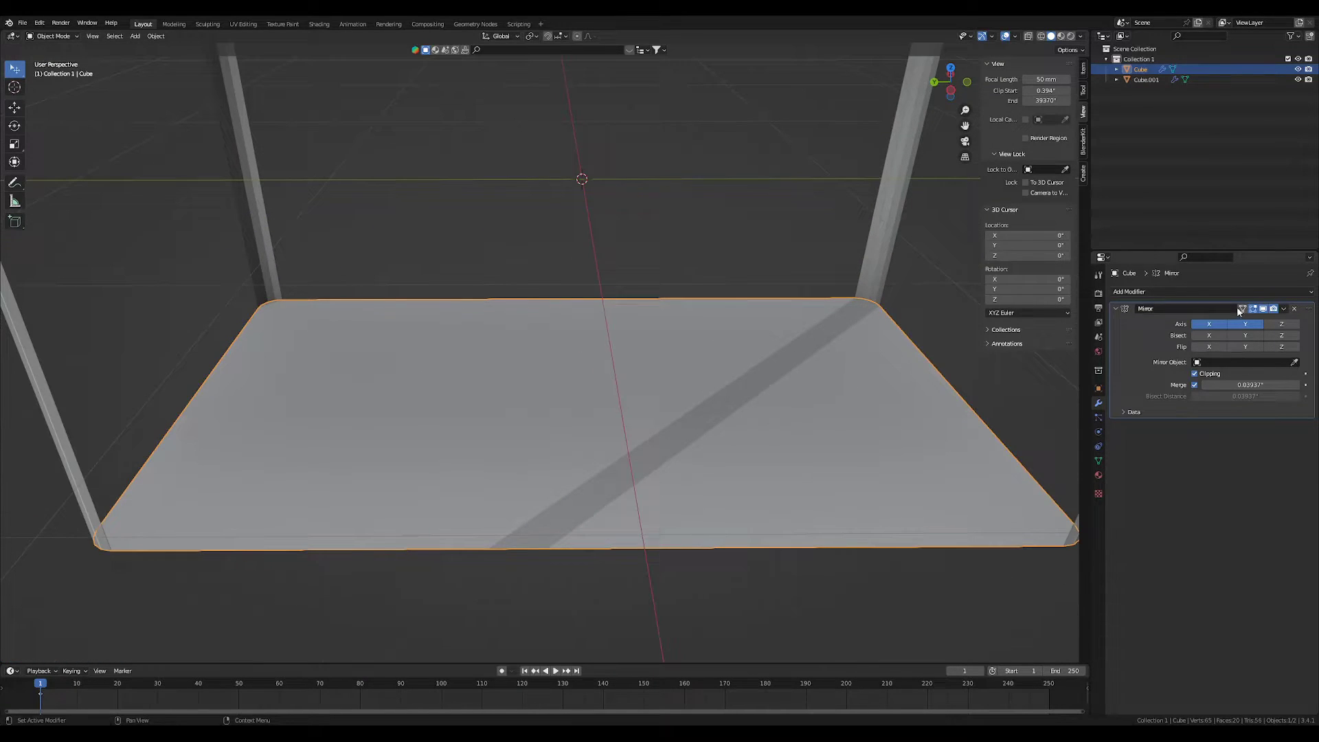
Apply the floor panel's Mirror modifier and set its origin to its geometry
click(1282, 309)
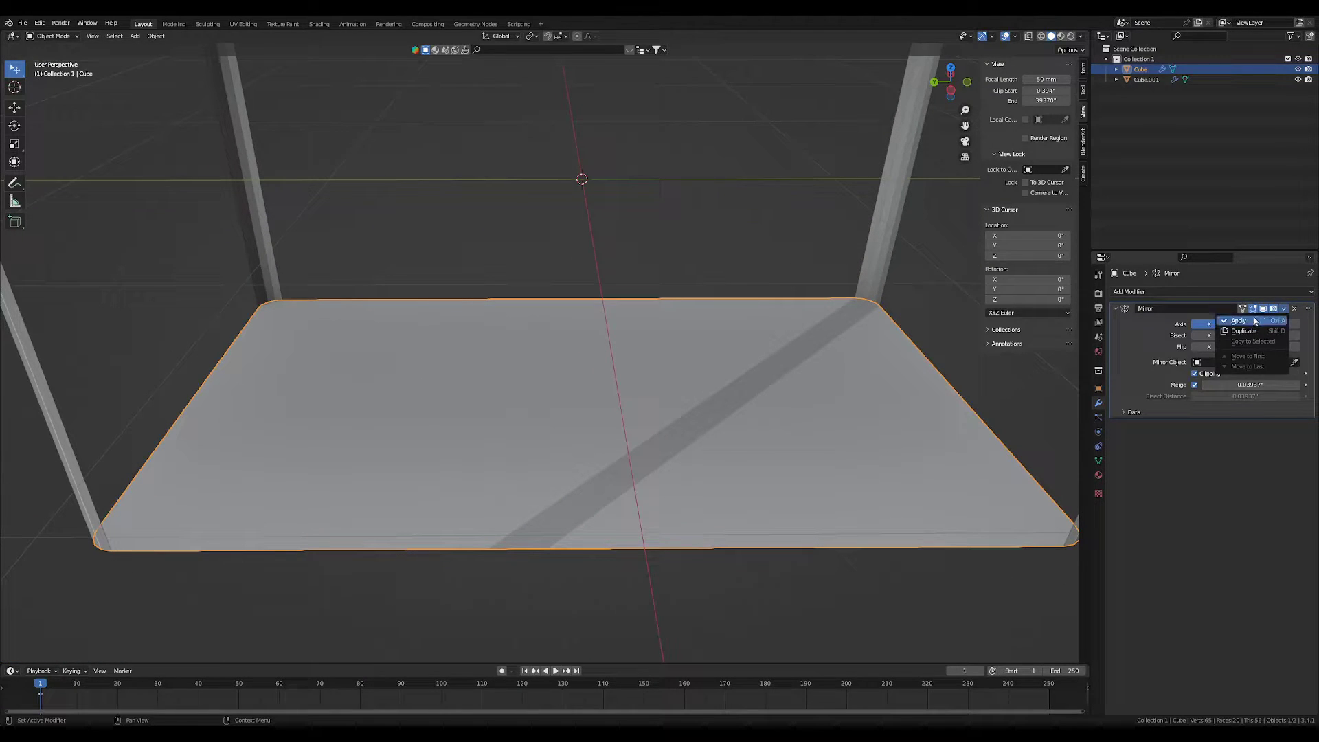
click(1255, 321)
right_click(581, 442)
mouse_move(601, 441)
click(659, 457)
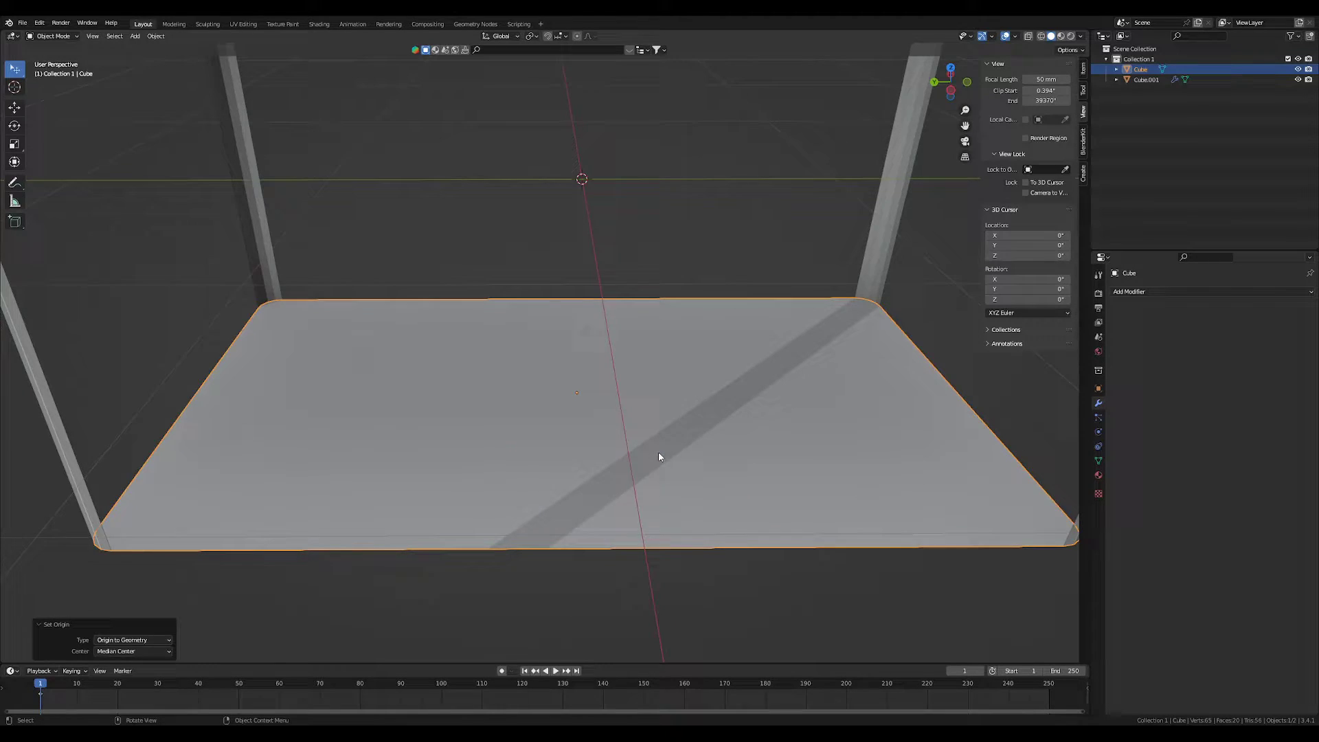
Dissolve the four edges crossing at the centre of the floor panel, and return to Object Mode
scroll(659, 457, down, 4)
key(Tab)
scroll(618, 458, up, 4)
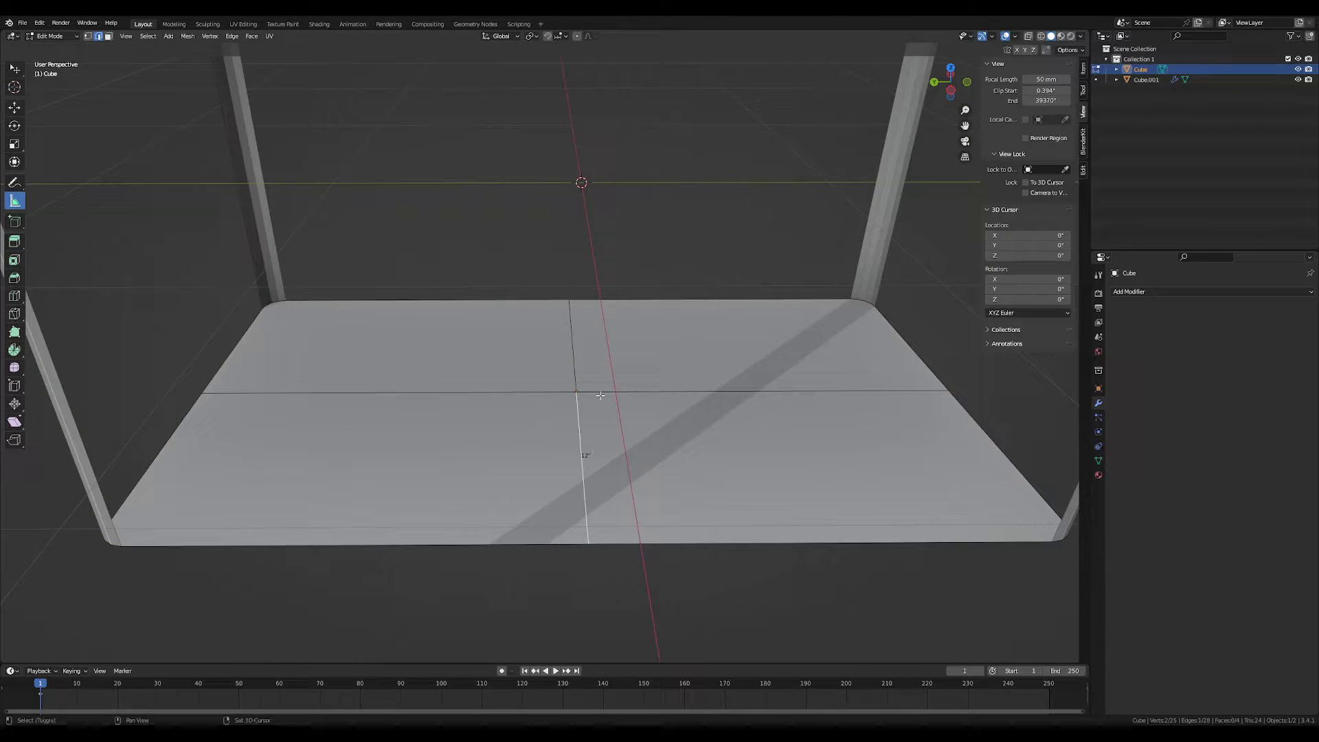
shift+click(551, 392)
right_click(549, 395)
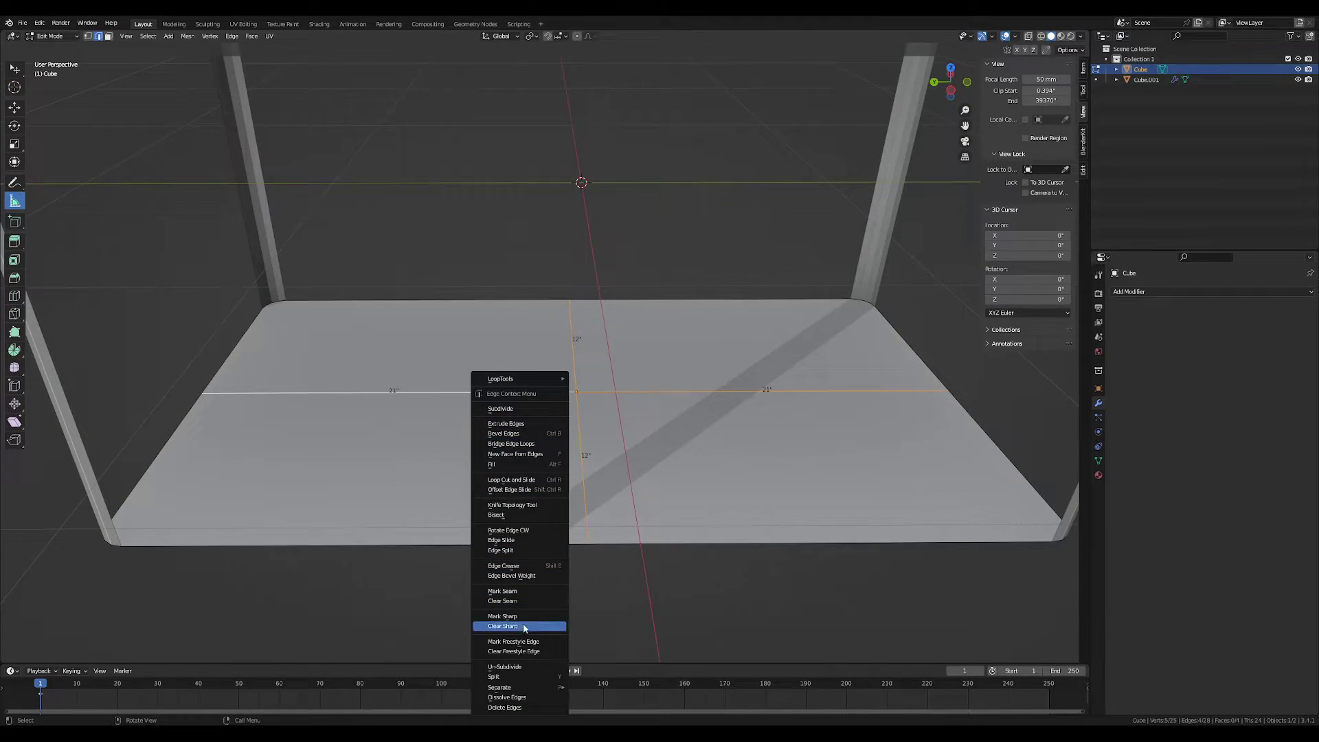
click(518, 456)
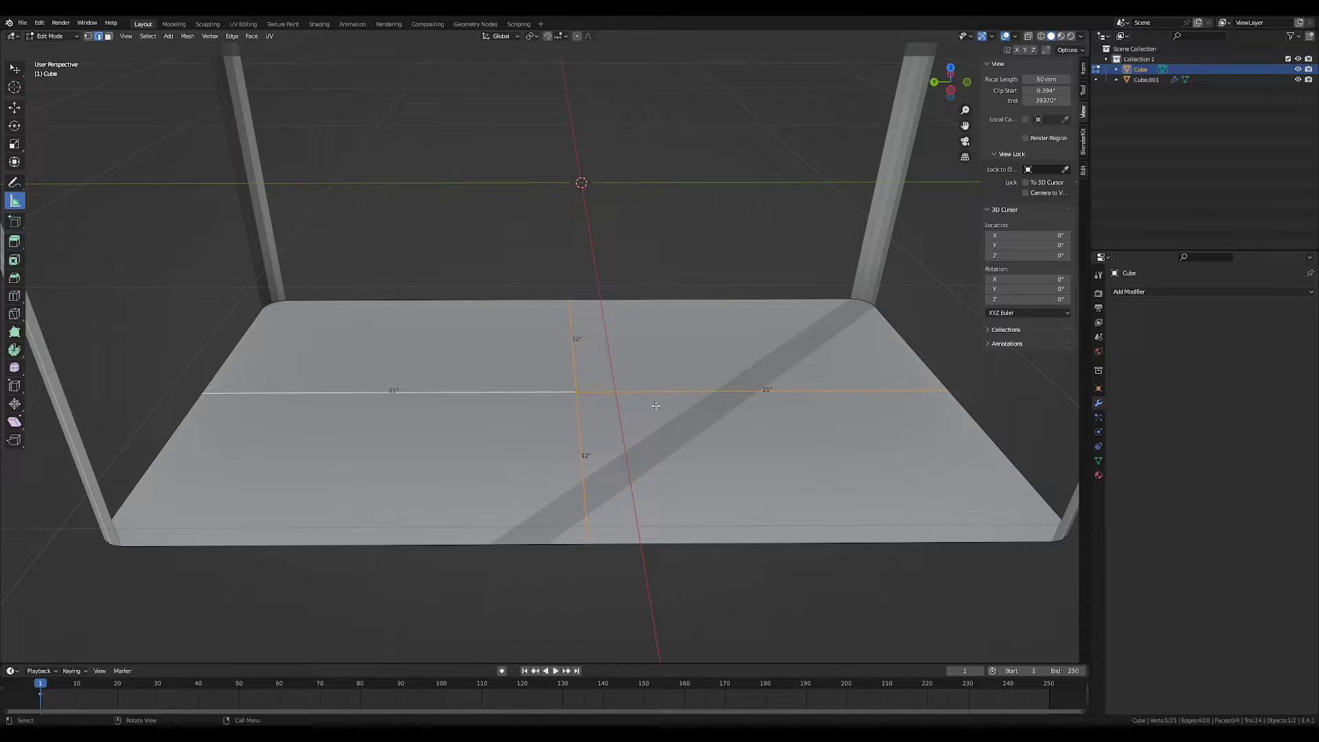
key(x)
click(647, 454)
key(Tab)
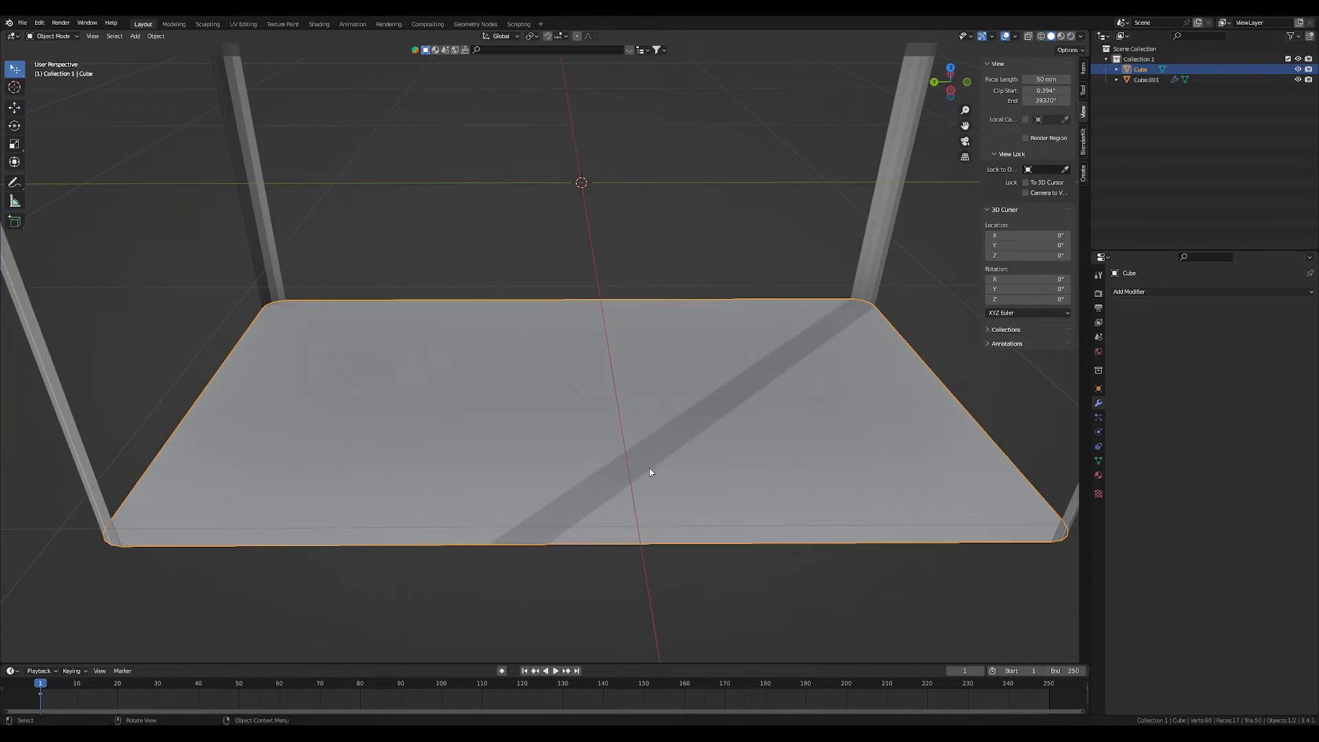
Extrude the floor panel's face 0.75 inches upward along the global Z axis in the side view
scroll(643, 474, down, 3)
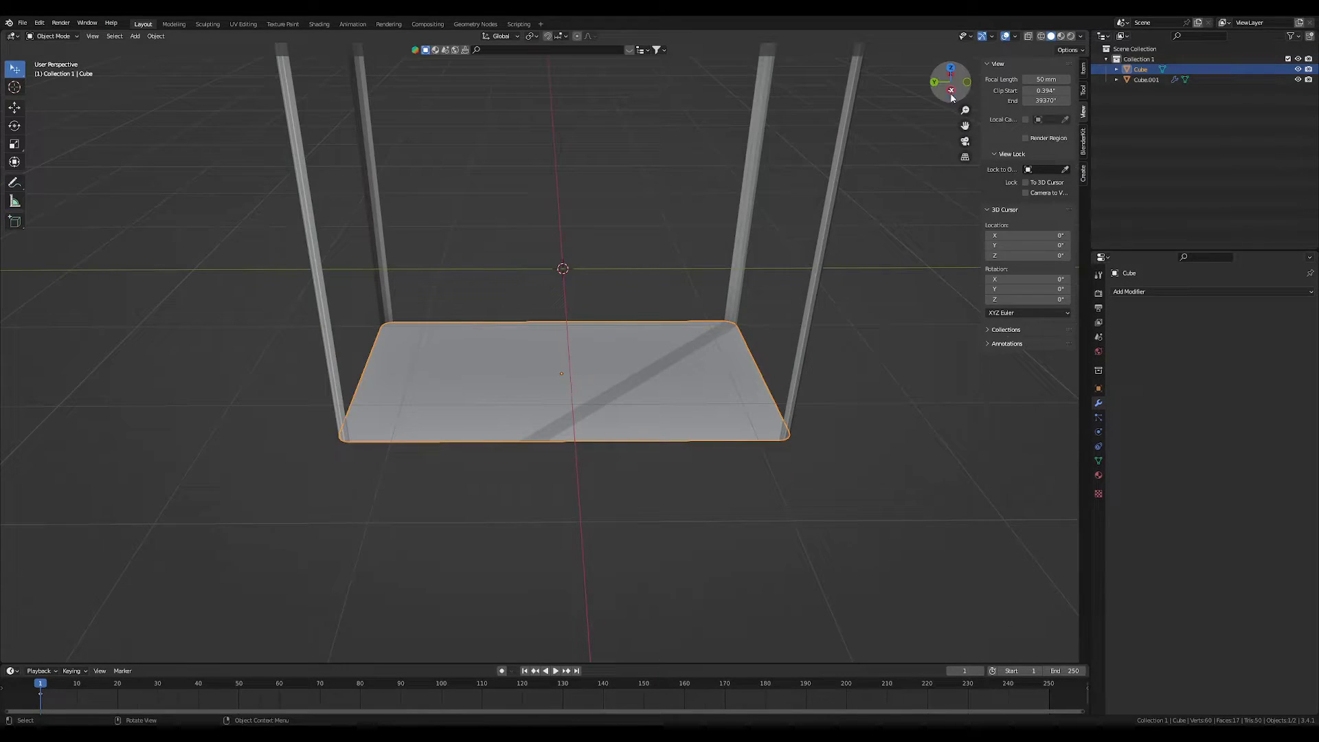
click(951, 90)
scroll(584, 492, up, 5)
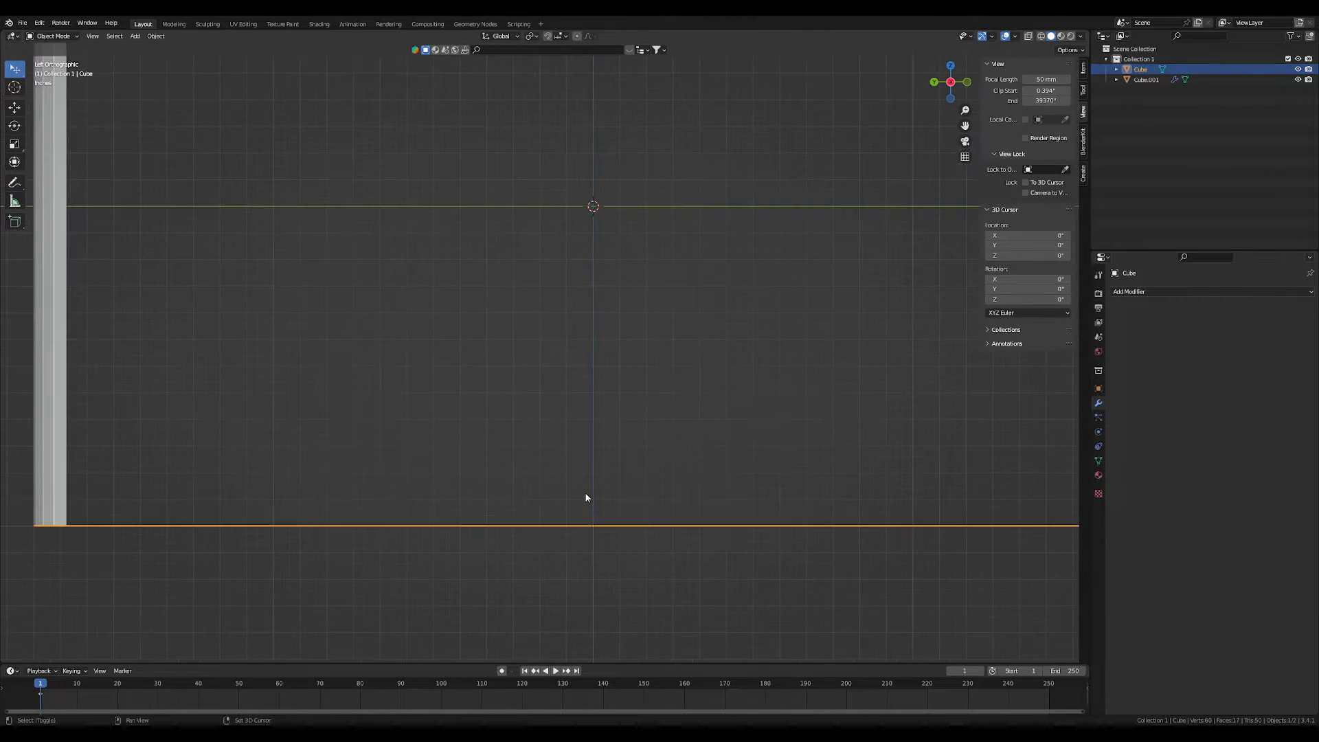
shift+middle_drag(583, 492, 771, 400)
key(Tab)
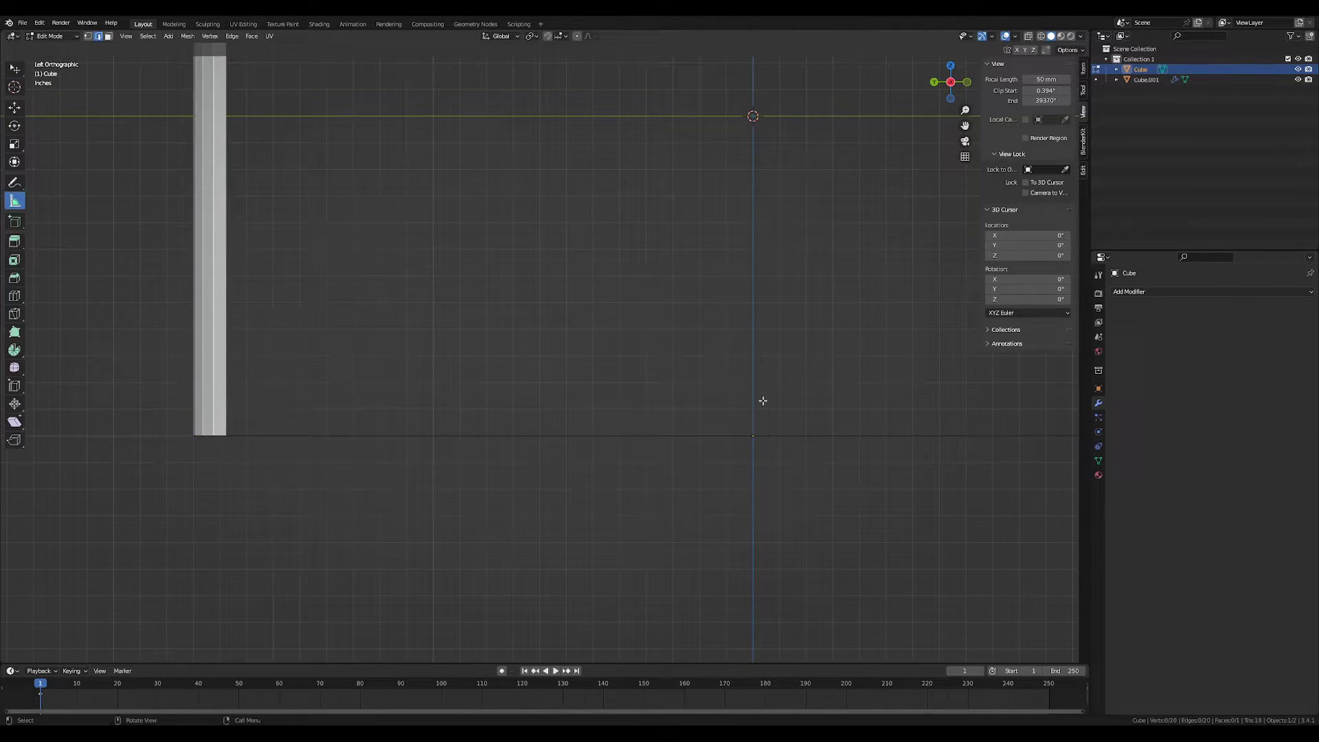
key(e)
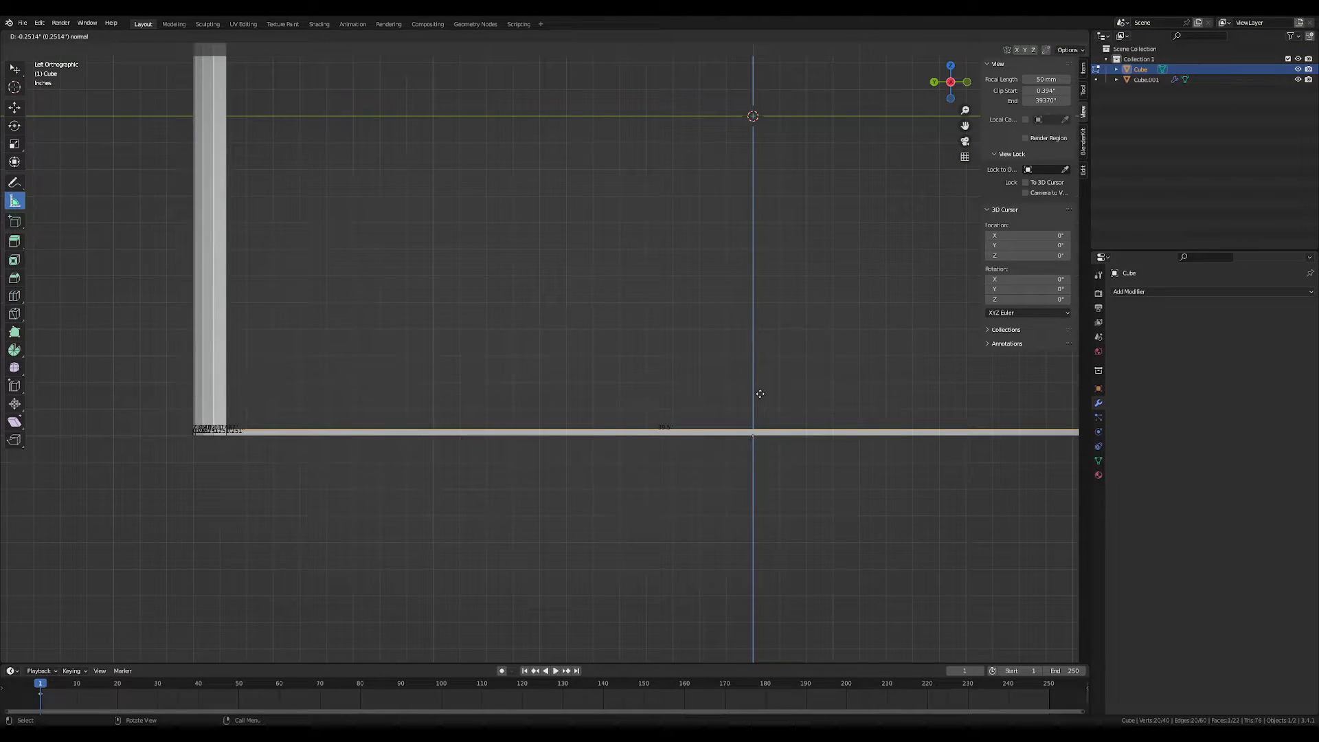
text(.75)
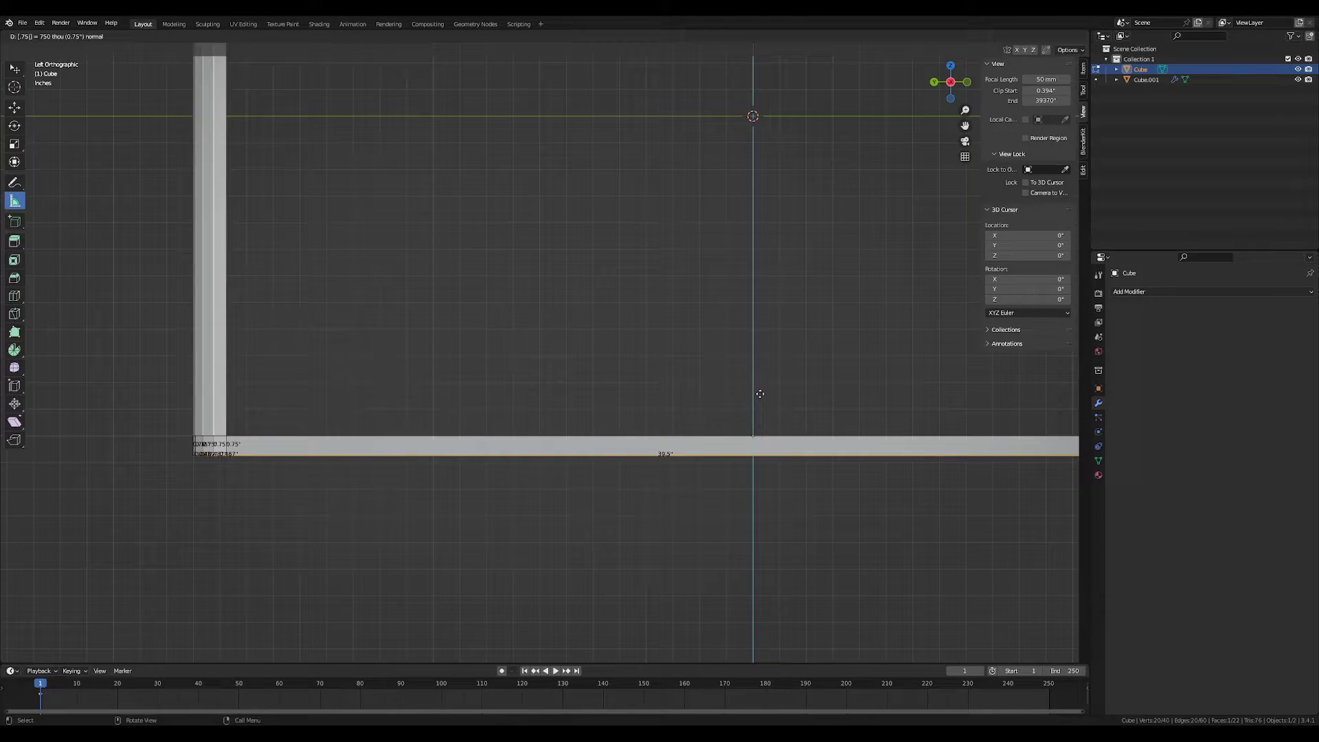
text(z)
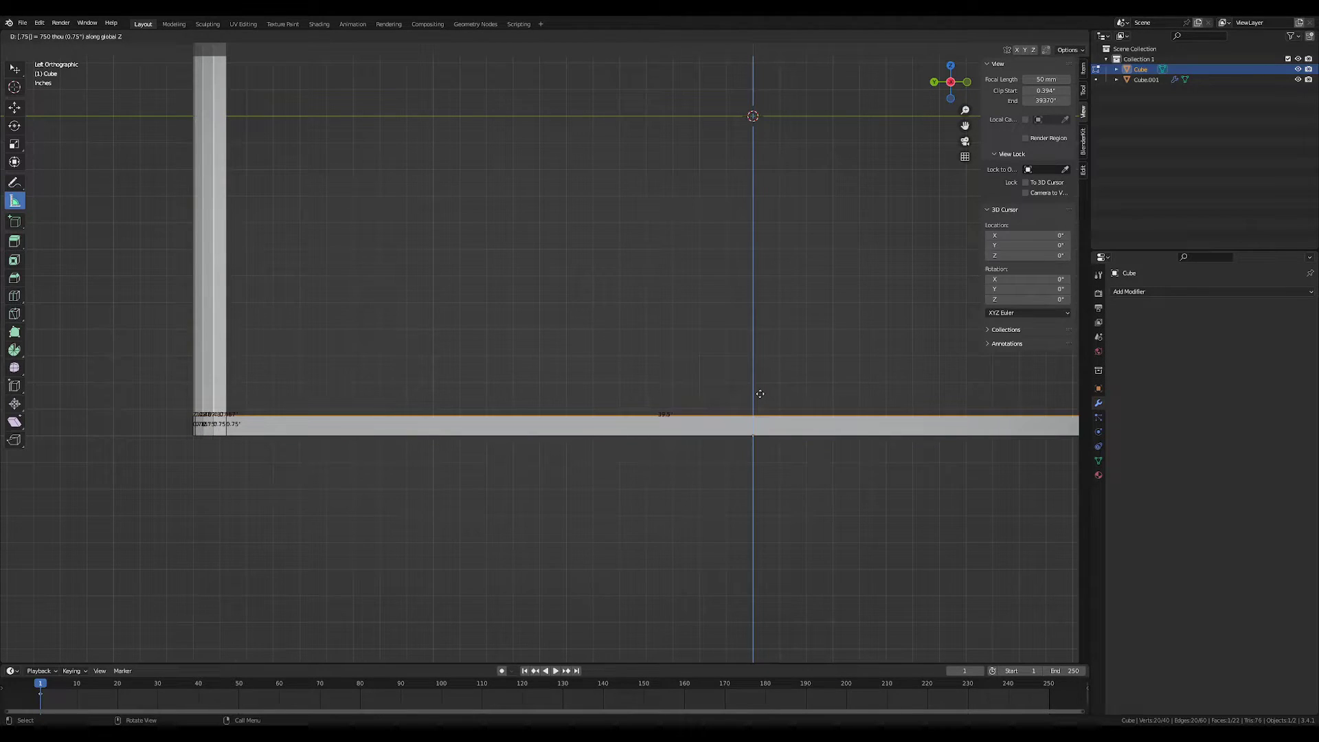
key(Return)
key(Tab)
Extrude the floor panel's top face another 0.5 inches along the global Z axis, and return to Object Mode
middle_drag(760, 393, 792, 447)
key(Tab)
key(g)
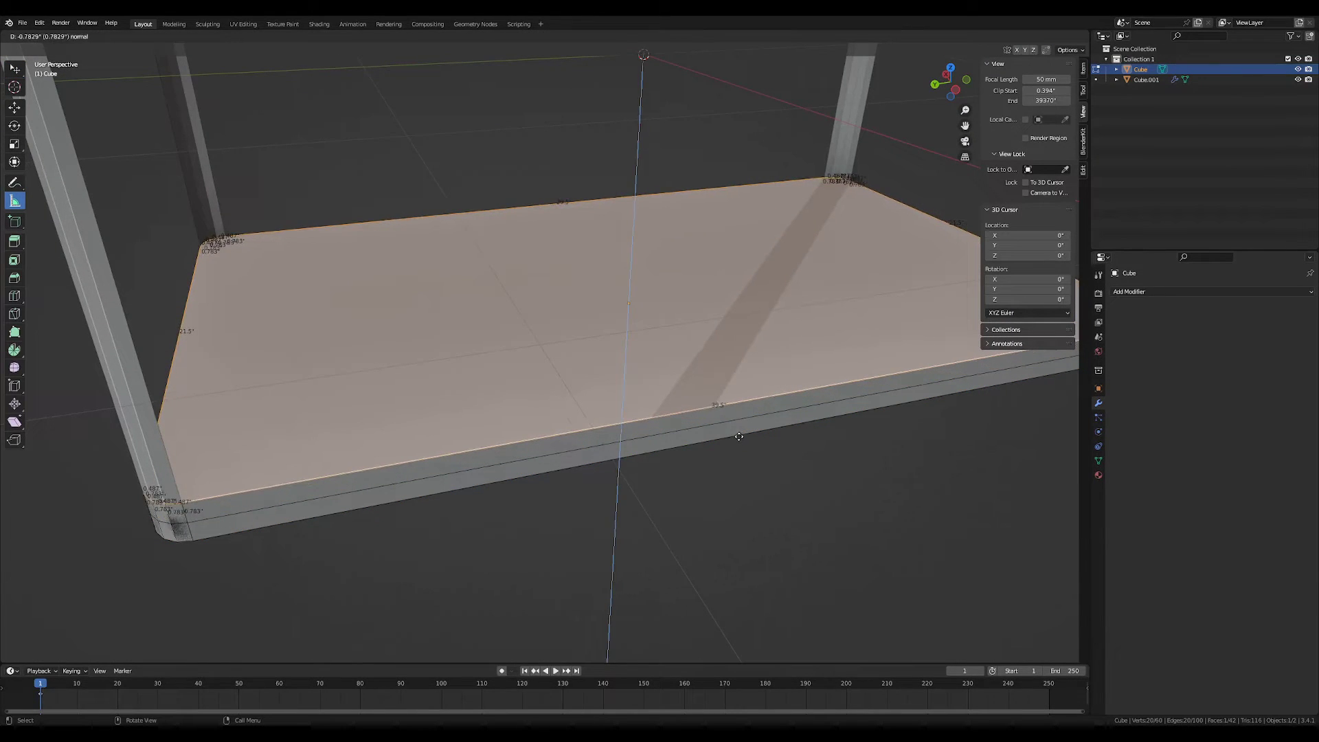
key(z)
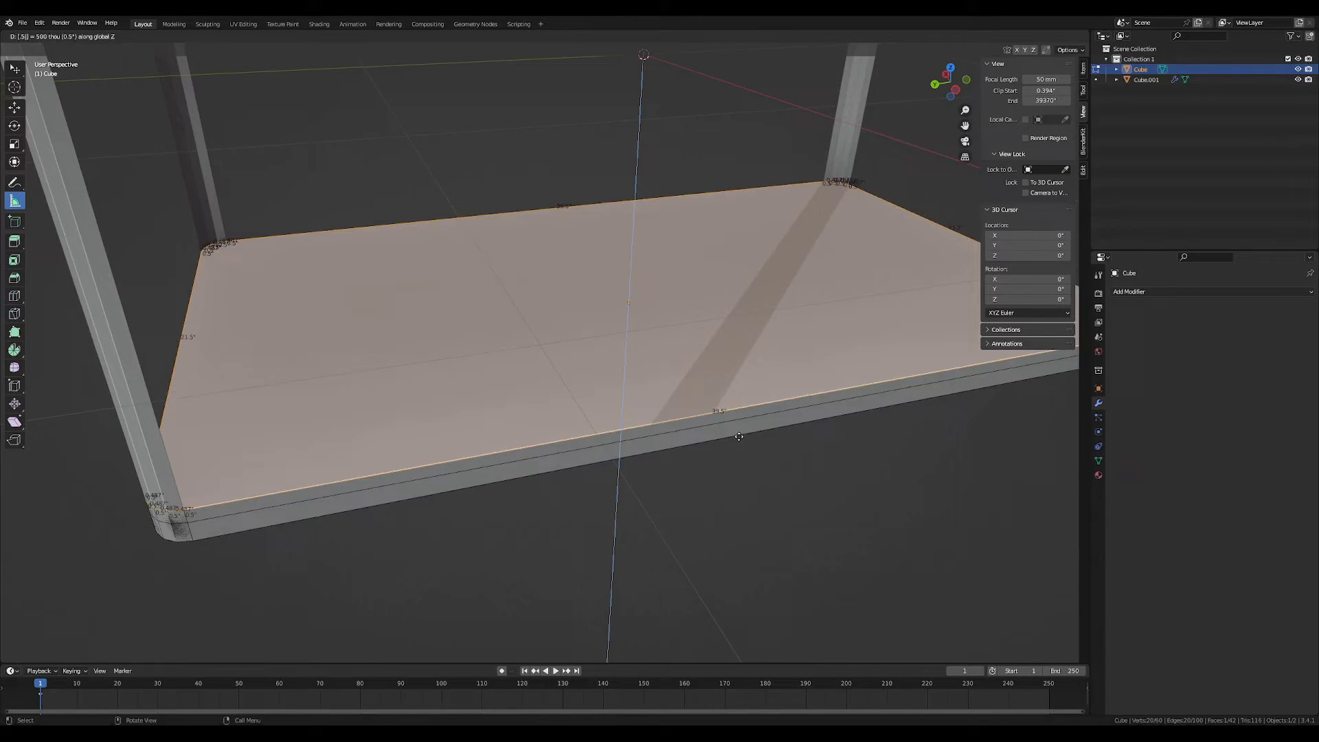
click(715, 447)
key(Tab)
Extrude the lower band of side faces around the floor panel inward along their normals by about 0.31 inches
middle_drag(700, 474, 724, 402)
scroll(724, 402, up, 2)
shift+middle_drag(543, 450, 674, 435)
key(Tab)
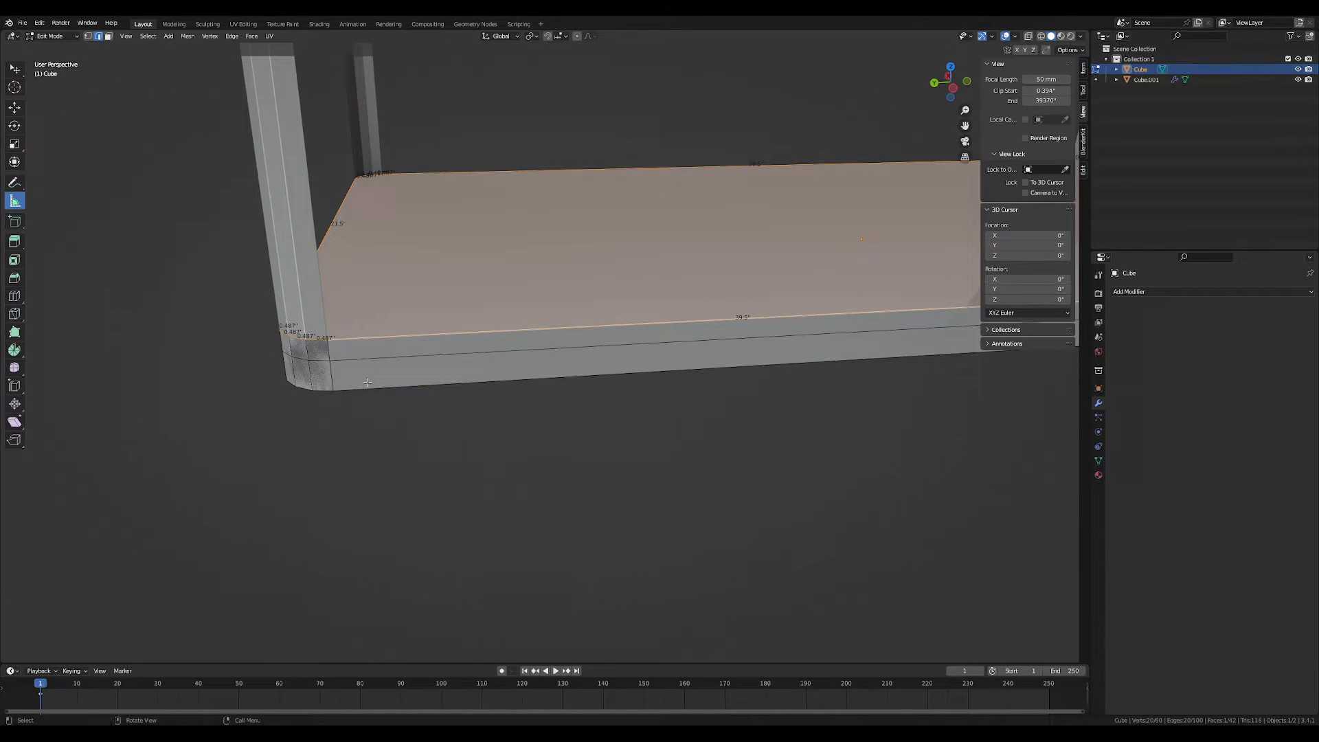
middle_drag(367, 382, 532, 412)
alt+click(383, 357)
middle_drag(468, 384, 473, 390)
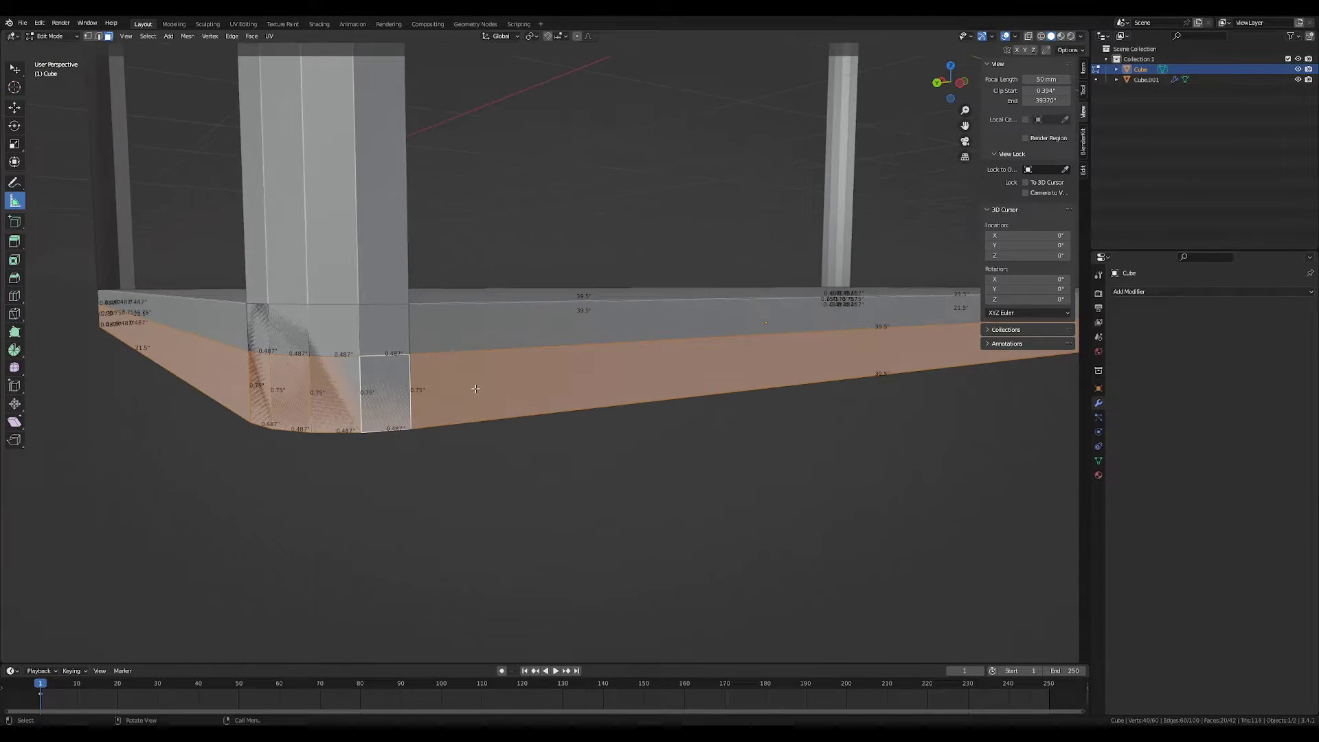
right_click(473, 390)
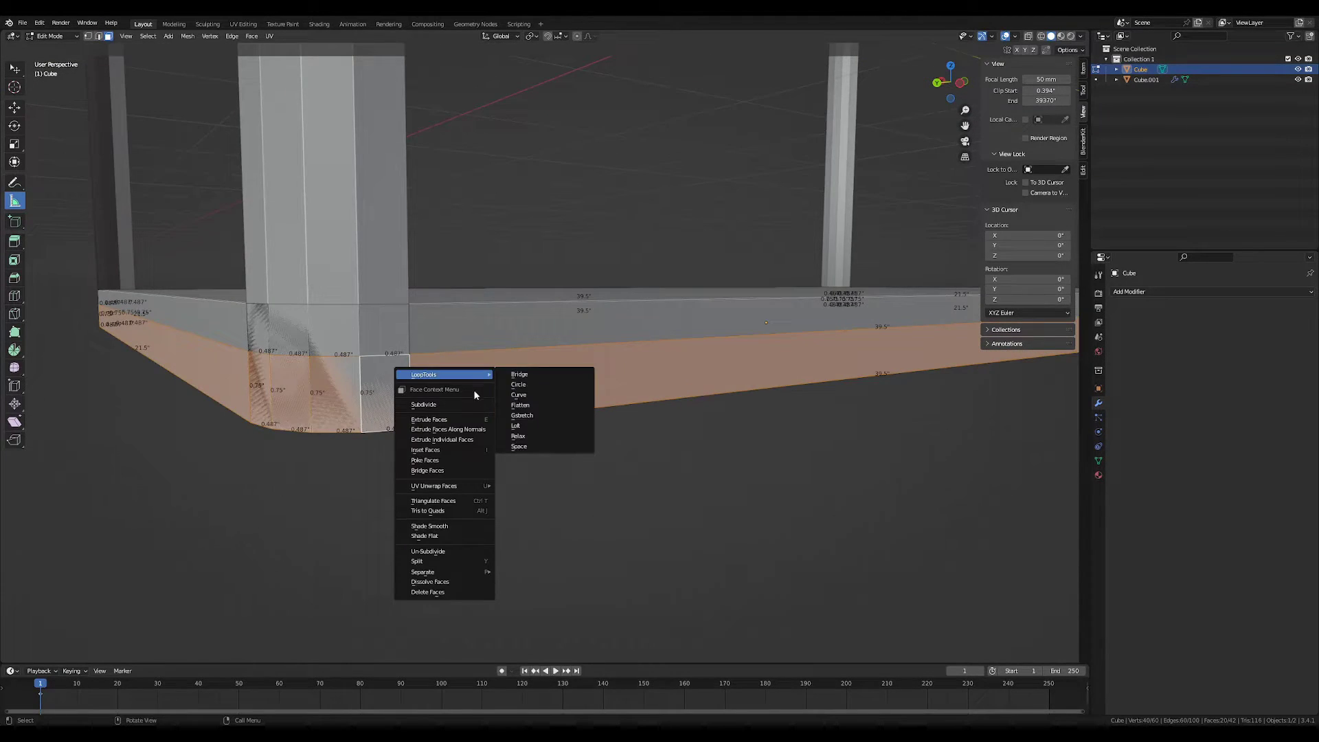
click(478, 440)
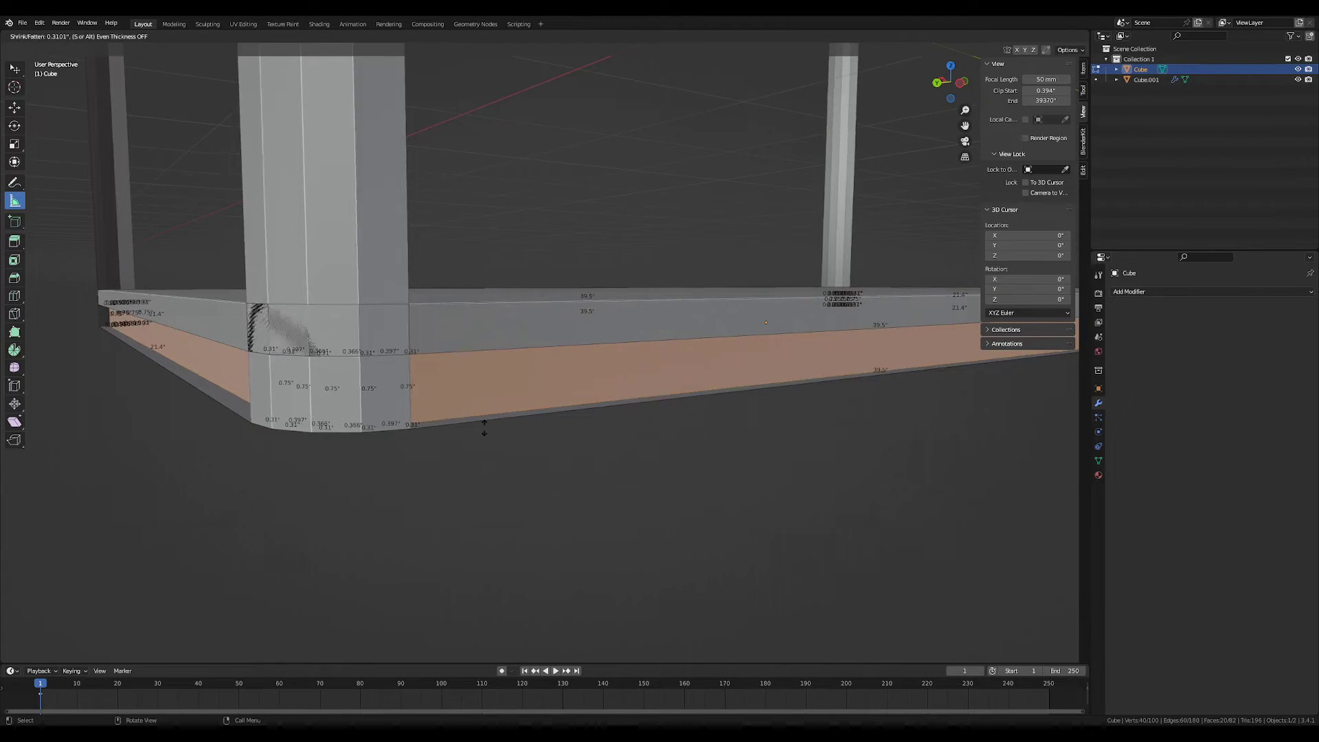
click(480, 428)
Delete the large bottom face on the underside of the floor panel
middle_drag(480, 433, 518, 411)
middle_drag(530, 486, 464, 373)
key(x)
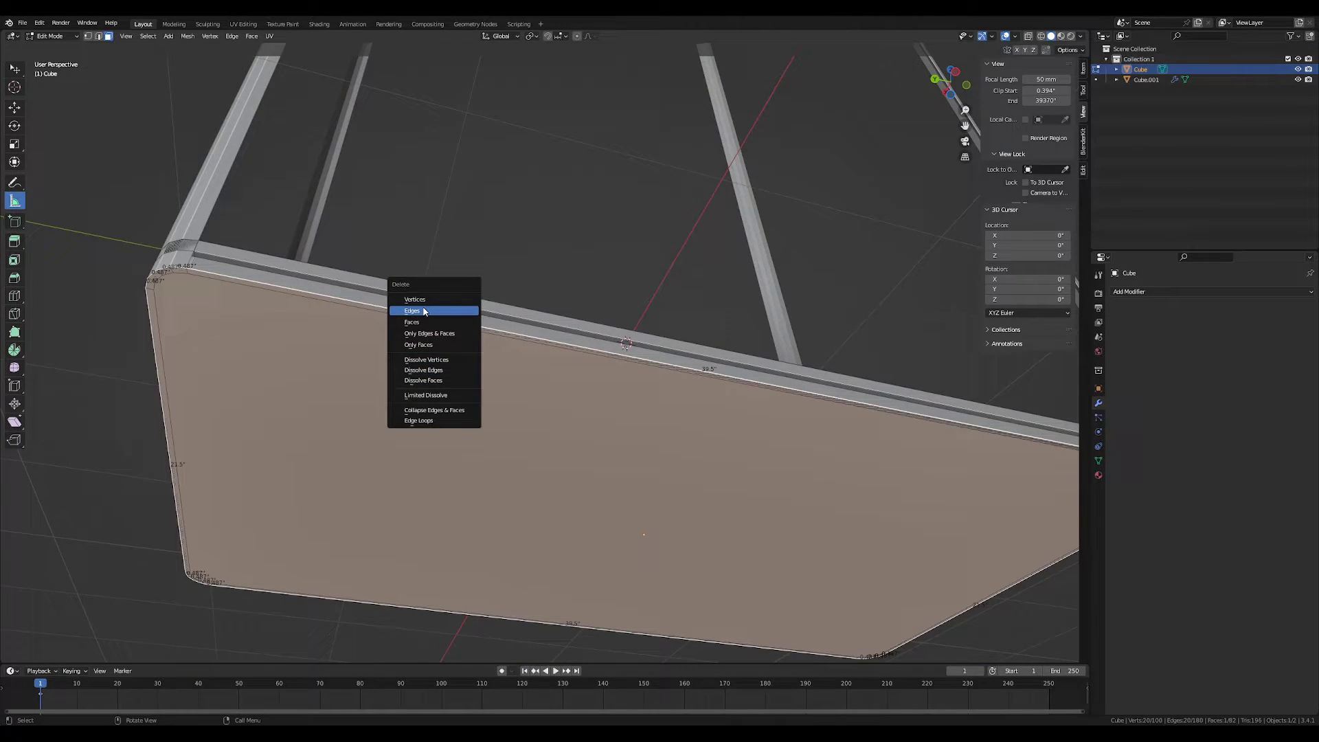
click(412, 322)
middle_drag(412, 322, 374, 342)
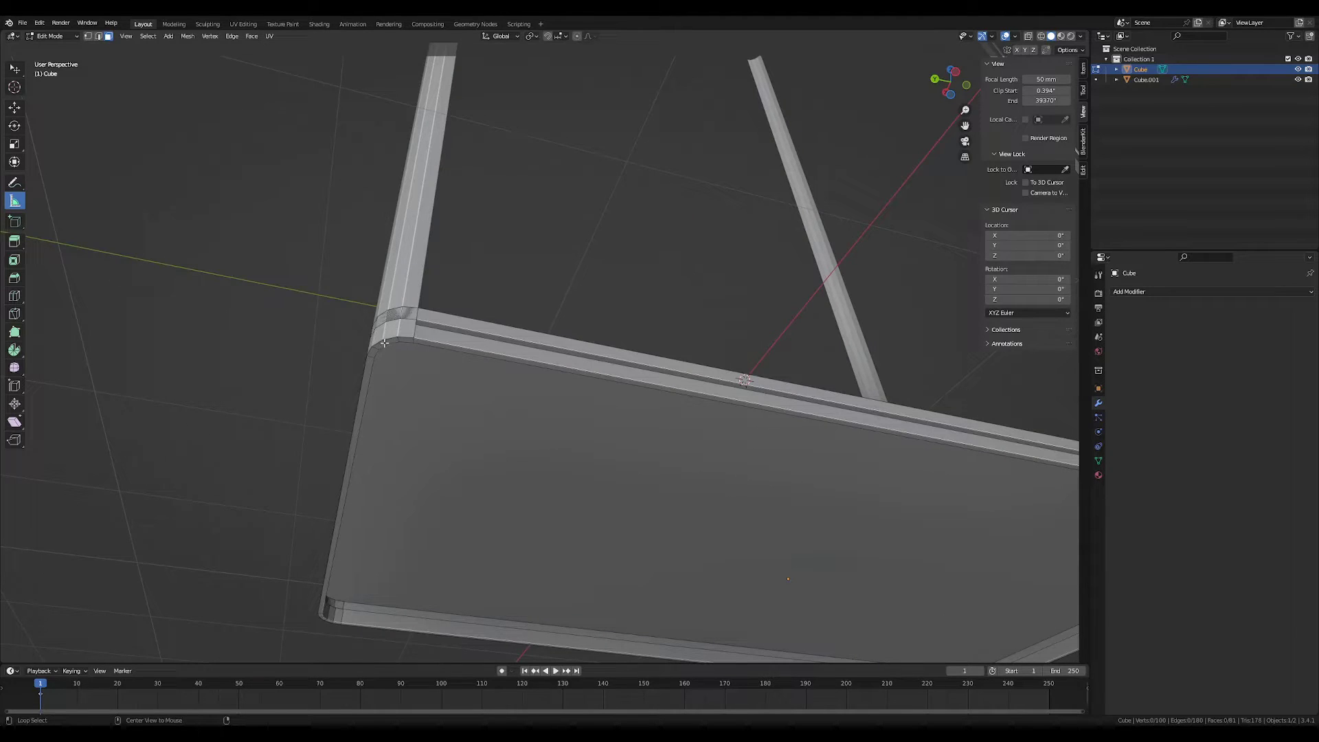
Delete the narrow face loop around the floor panel's bottom rim, and return to Object Mode
alt+click(385, 343)
key(x)
click(385, 345)
middle_drag(570, 285, 541, 402)
key(Tab)
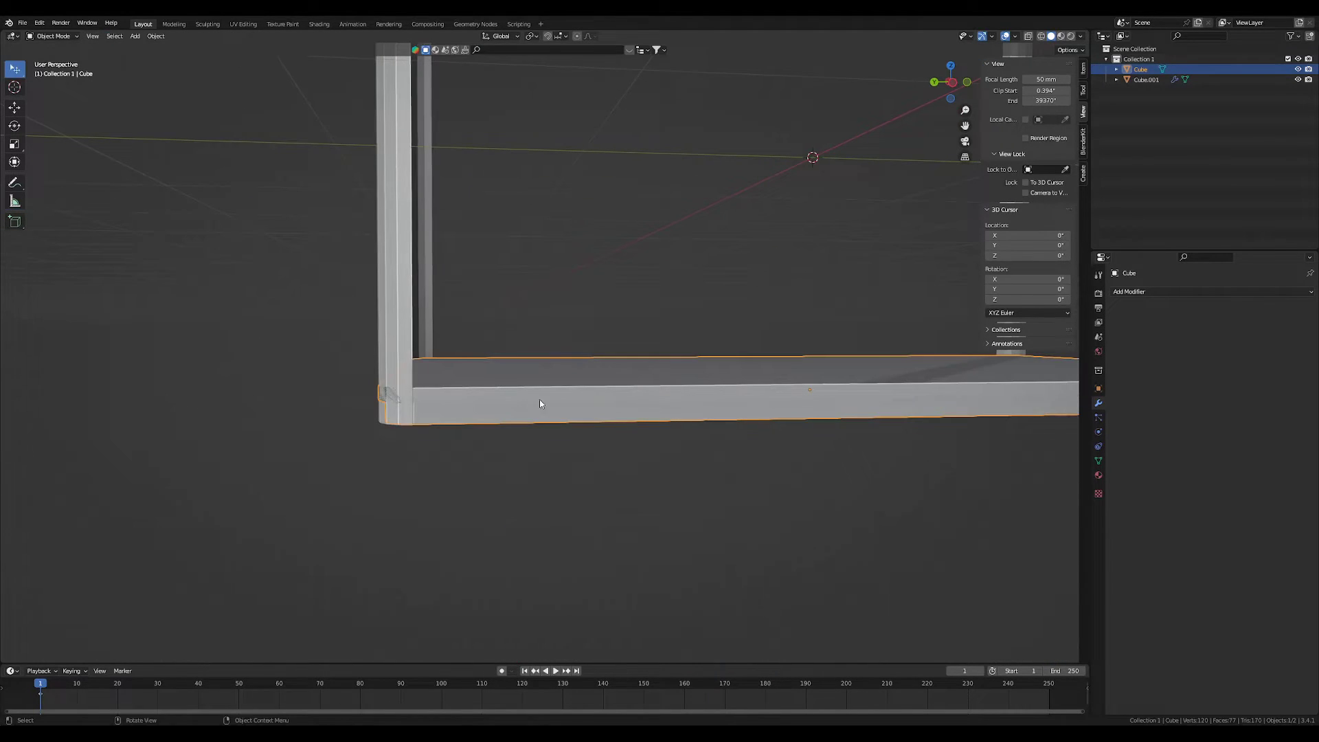
Apply smooth shading to the corner posts
click(403, 348)
right_click(404, 348)
click(402, 311)
click(566, 323)
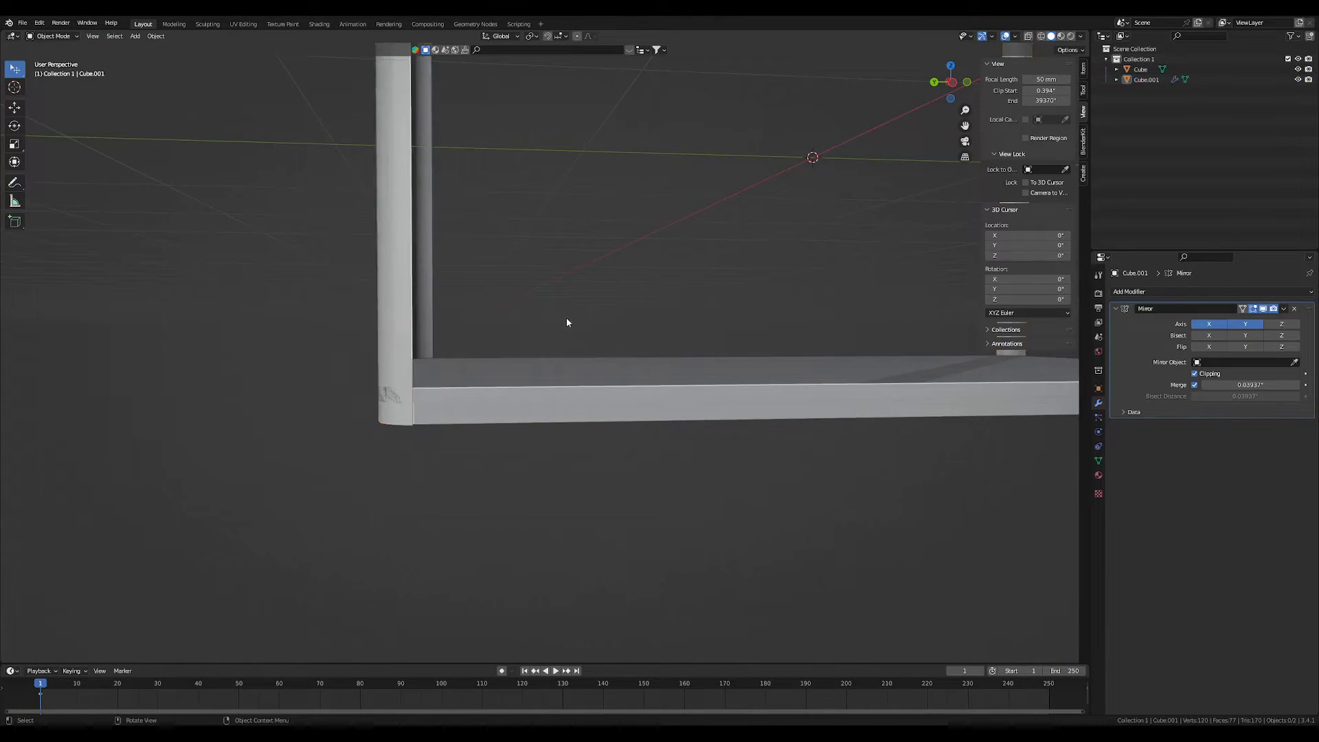
click(582, 382)
click(645, 356)
middle_drag(645, 357, 480, 353)
Add a Solidify modifier to the corner posts and adjust its thickness to about -0.04 inches
click(481, 353)
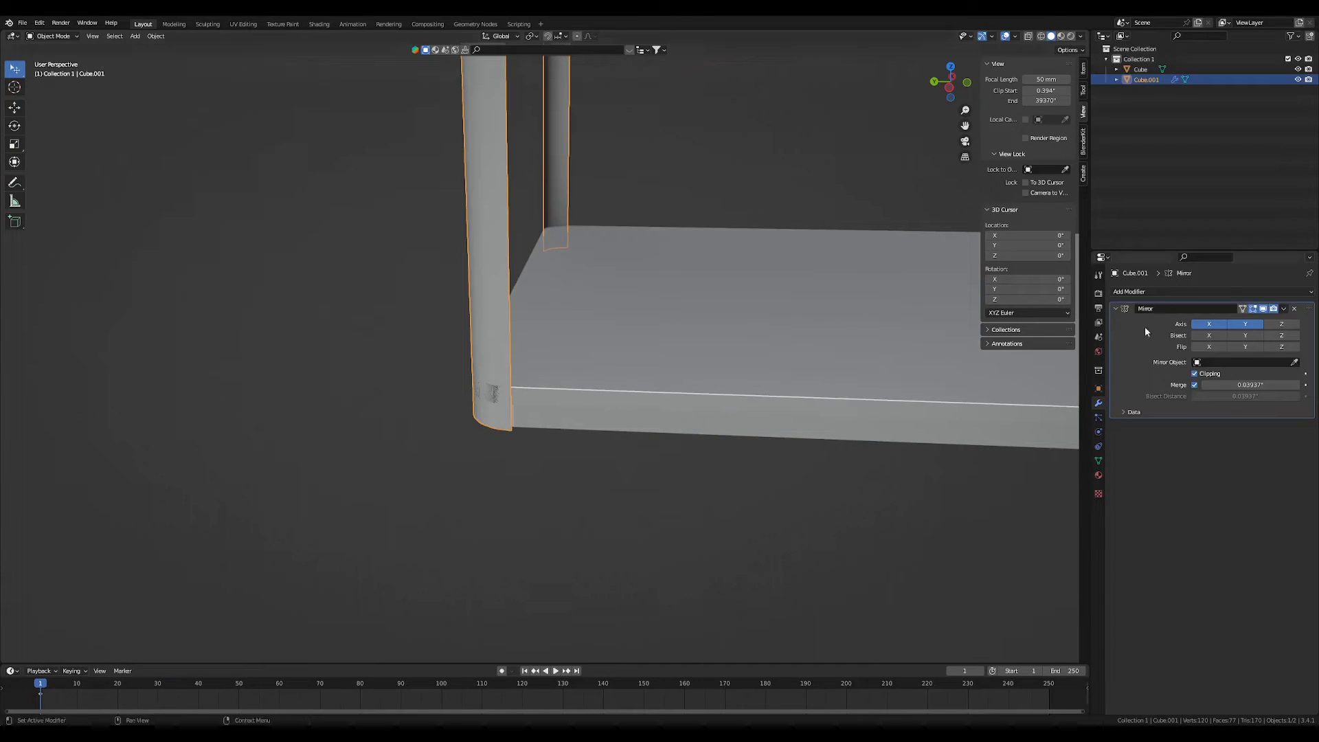
click(1152, 290)
click(1125, 463)
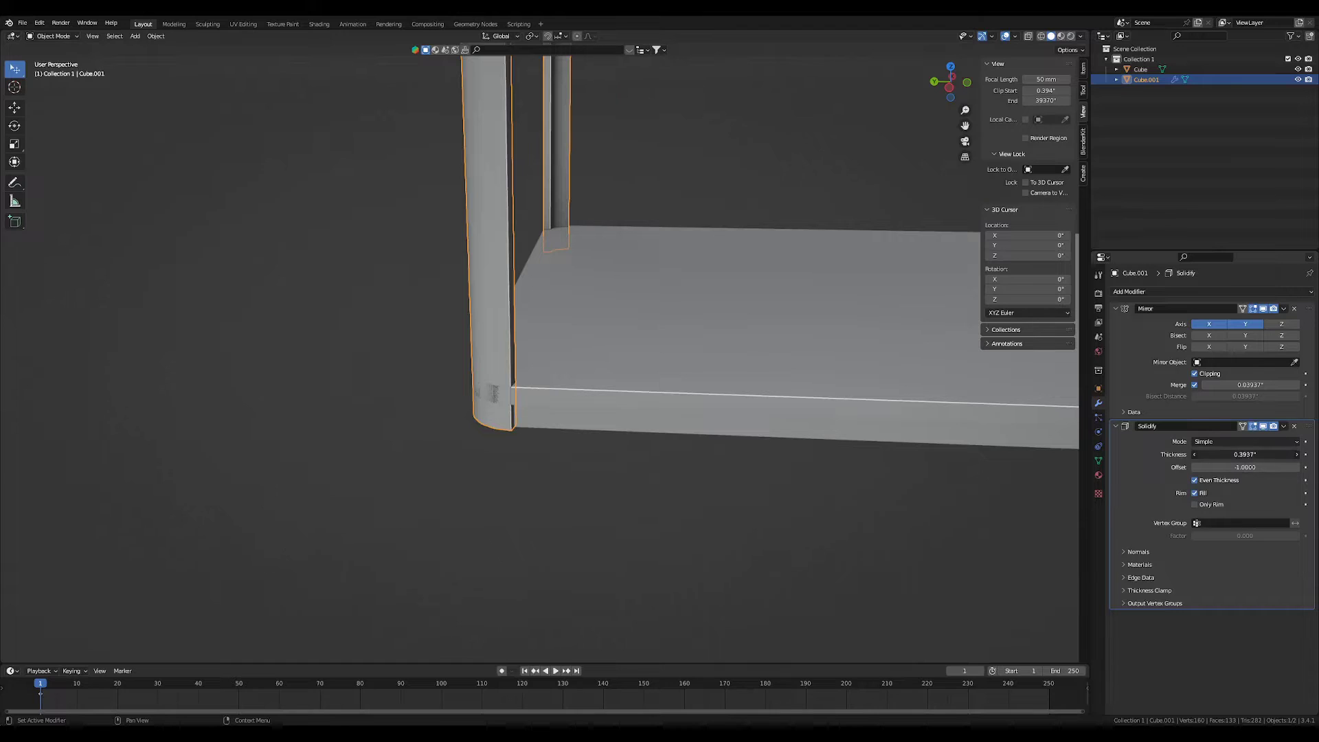
mouse_move(1245, 454)
mouse_down()
mouse_move(1257, 454)
mouse_move(1222, 454)
mouse_up()
middle_drag(828, 461, 735, 395)
shift+middle_drag(735, 395, 643, 493)
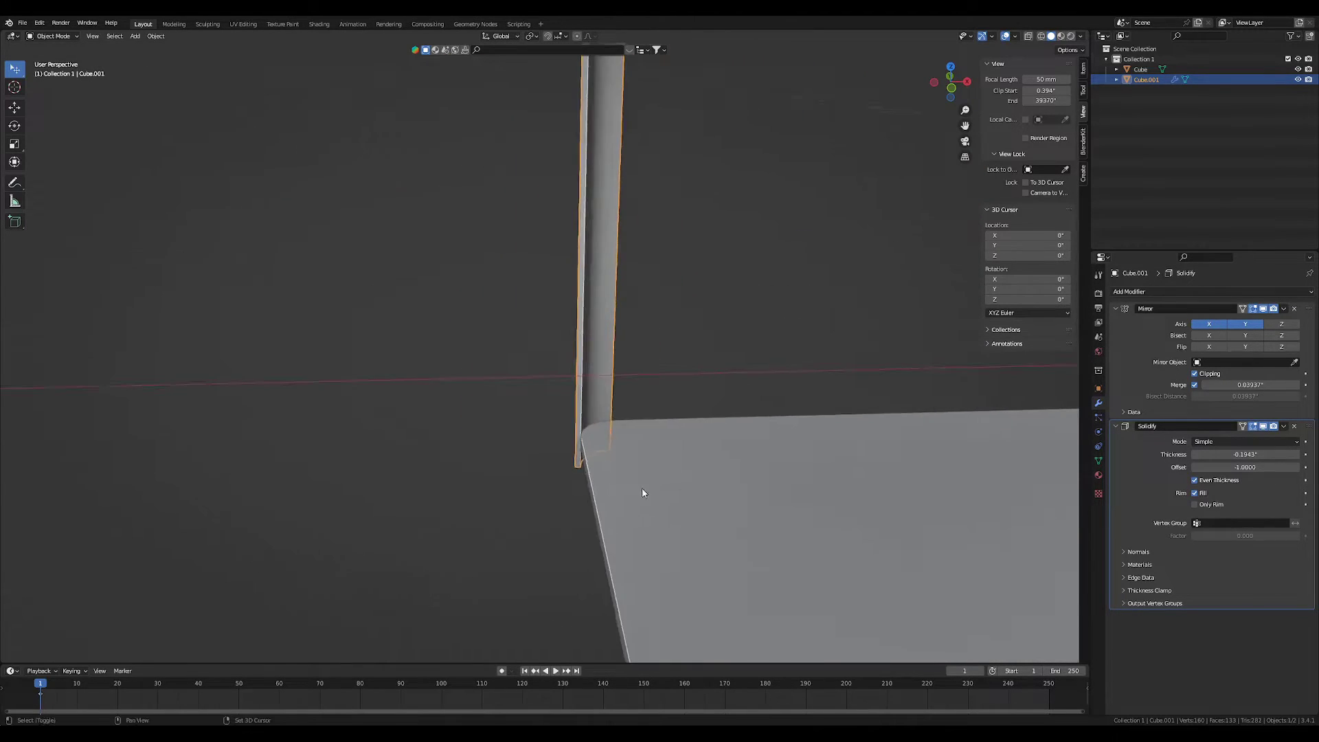
scroll(873, 490, up, 4)
drag(1259, 454, 1297, 454)
click(847, 462)
middle_drag(847, 463, 554, 406)
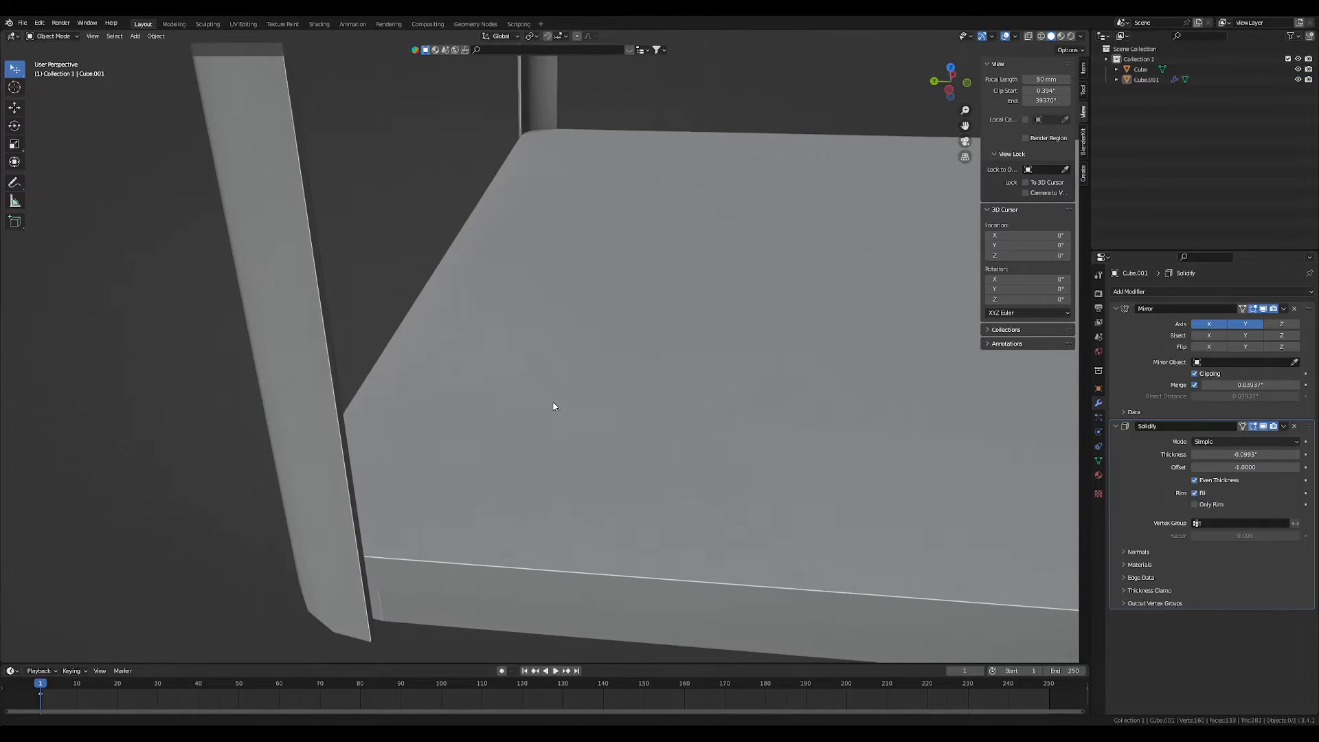
Apply the Solidify modifier of the corner posts, keeping their Mirror modifier
click(1283, 426)
click(1262, 433)
scroll(942, 411, down, 3)
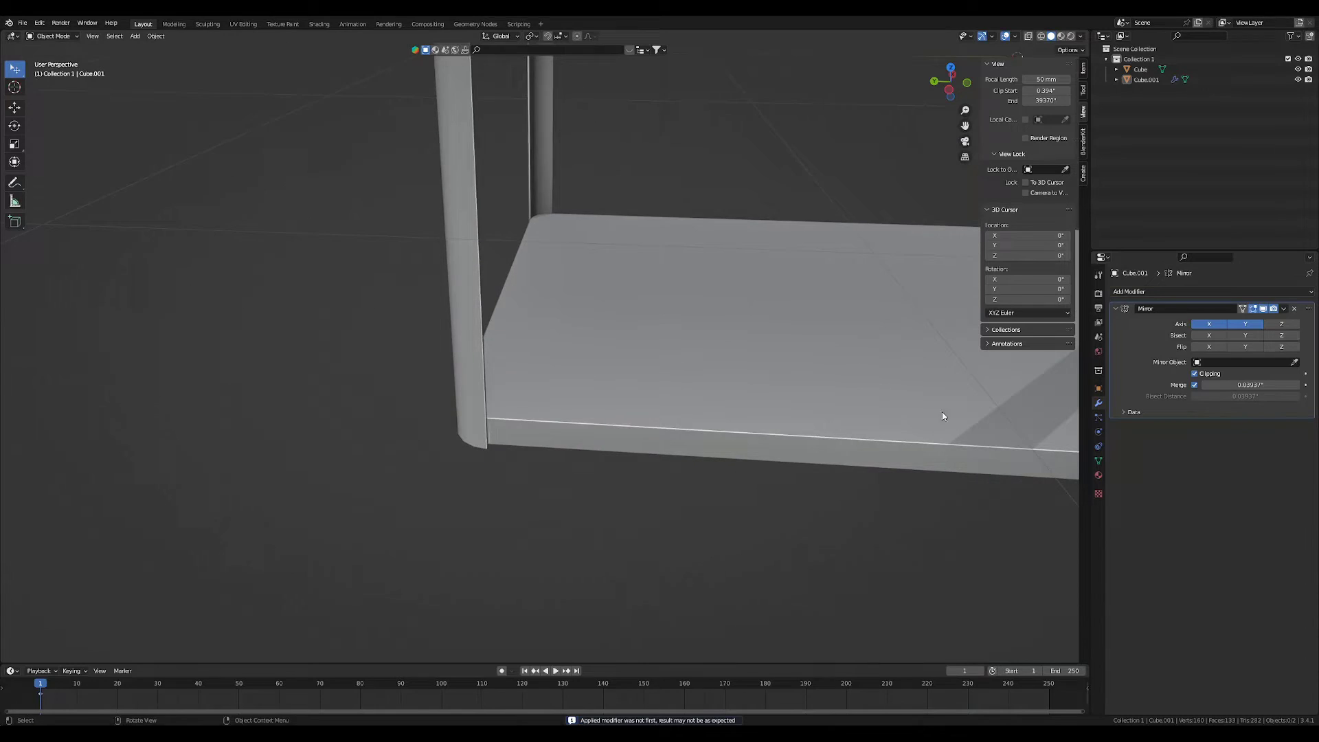
scroll(673, 426, up, 3)
scroll(674, 428, down, 4)
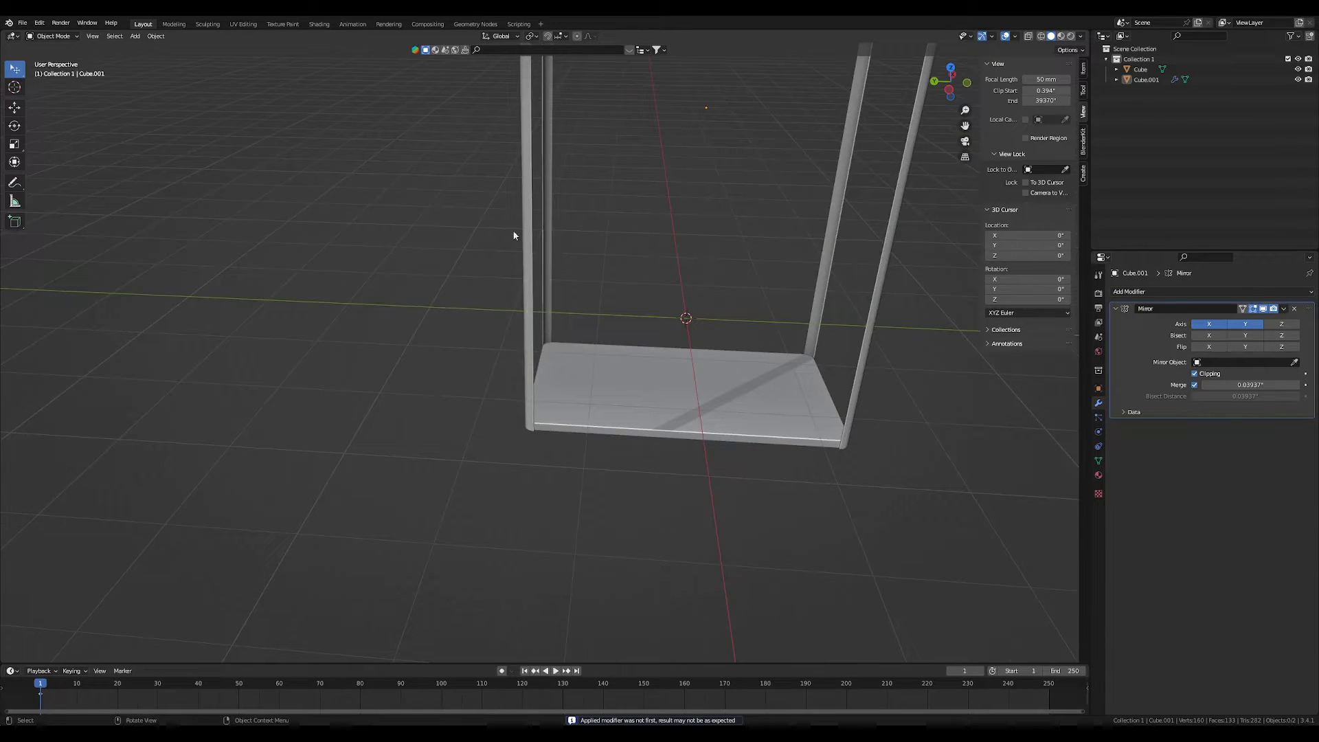
Add a 32-vertex mesh cylinder with a 12-inch radius and 24-inch depth at the 3D cursor in the side view
click(949, 89)
scroll(604, 306, up, 8)
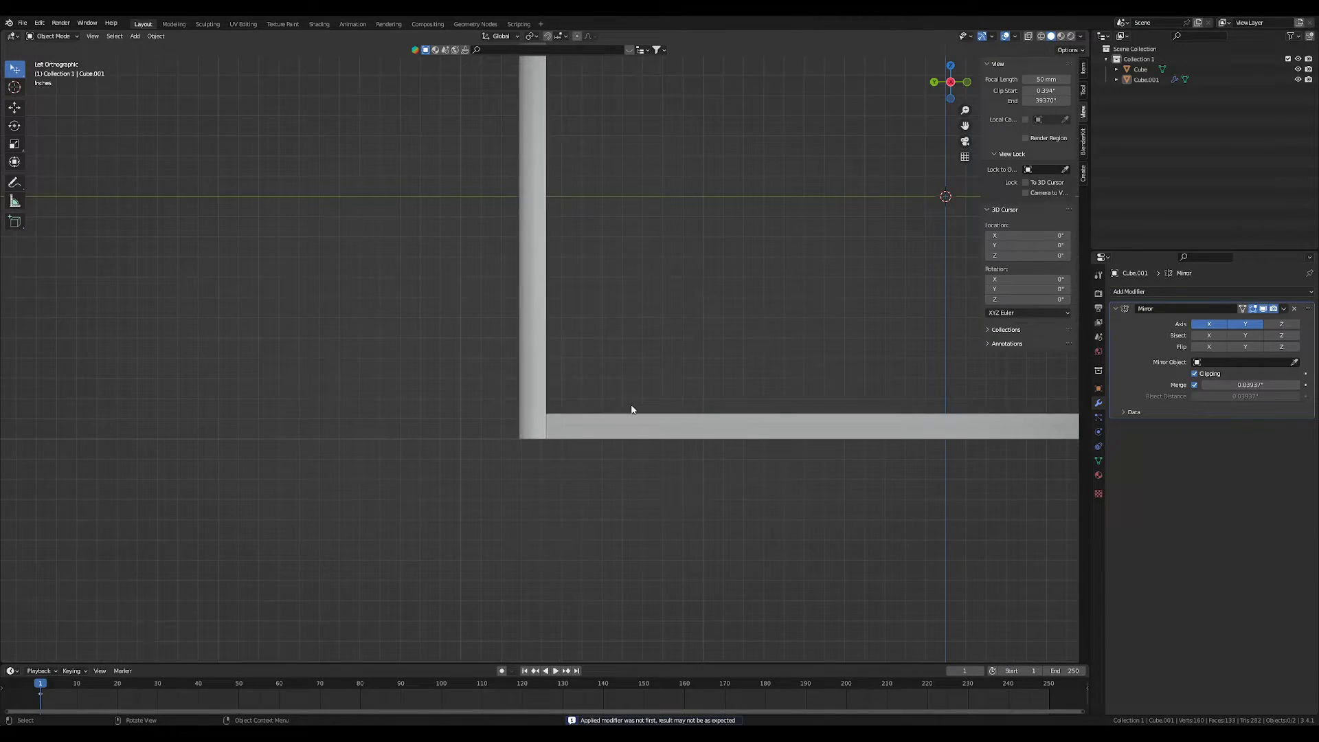
shift+middle_drag(803, 416, 425, 328)
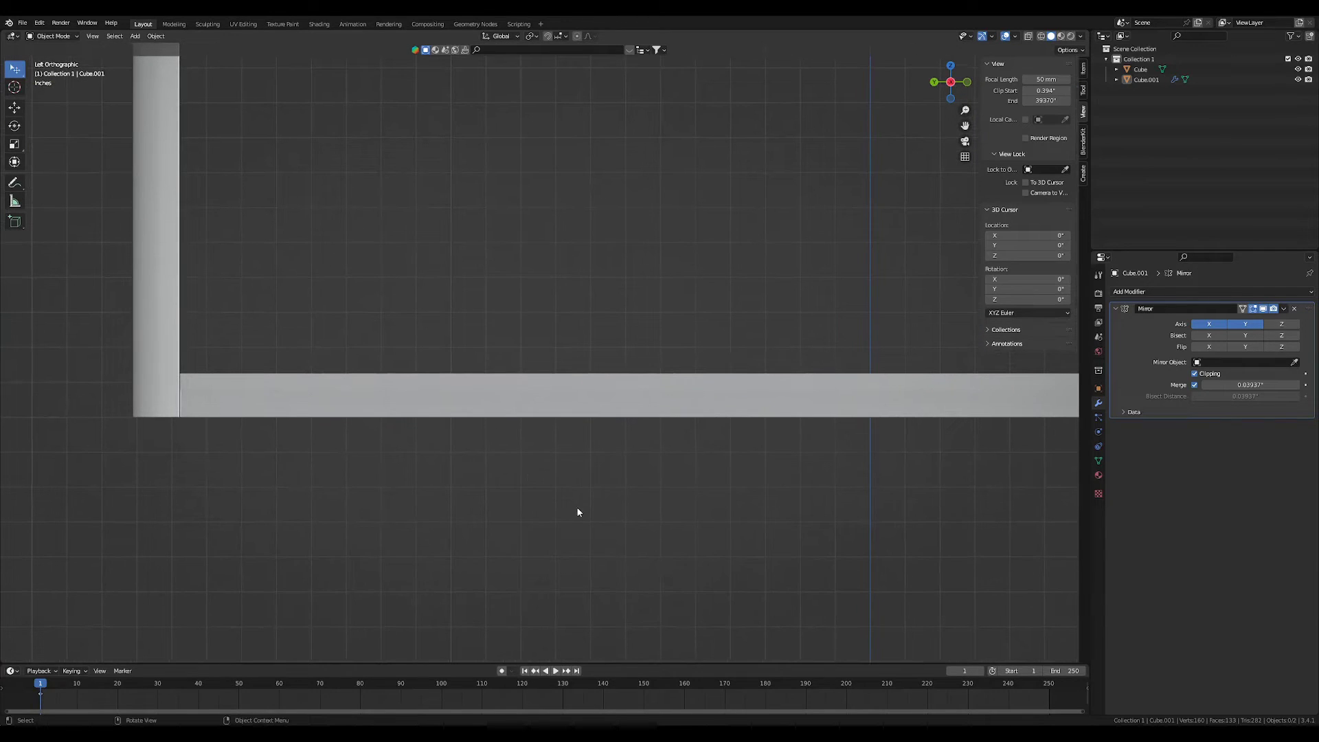
key(shift+a)
key(shift+a)
mouse_move(557, 452)
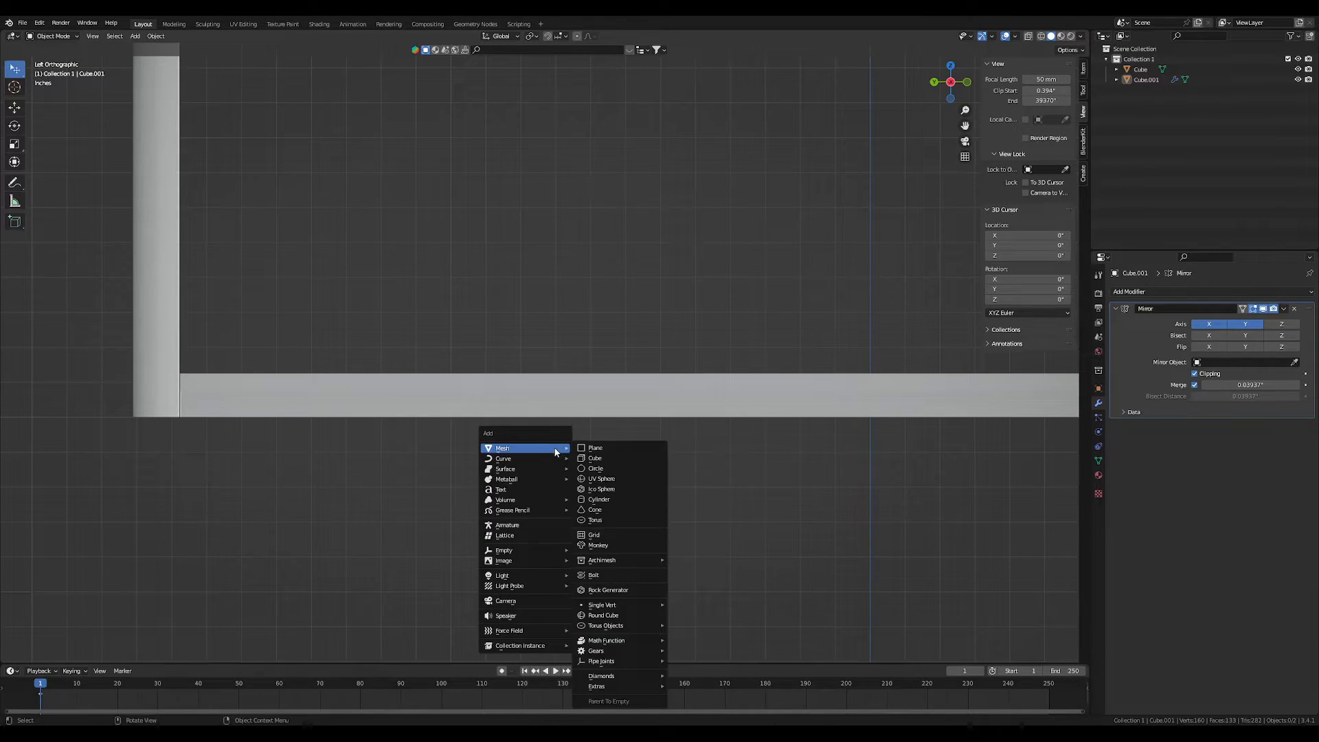
click(617, 500)
scroll(479, 413, down, 5)
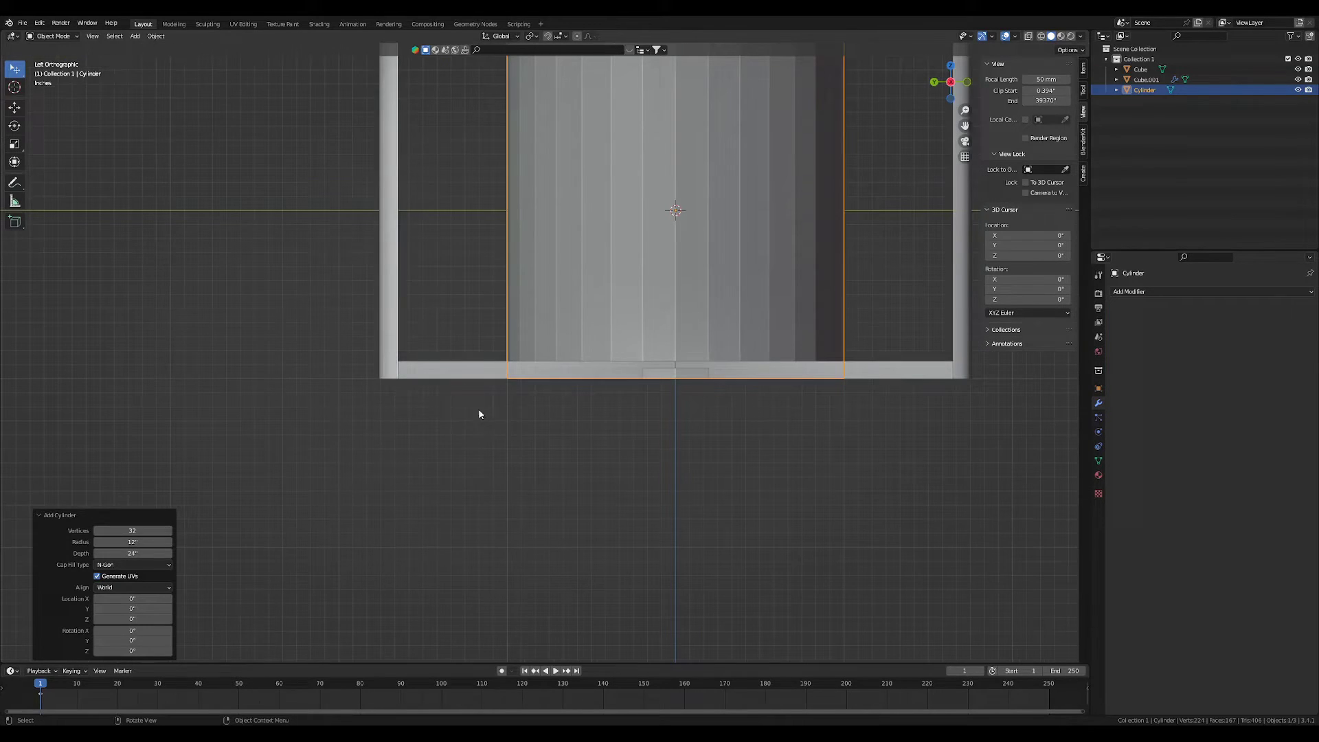
Shade the cylinder smooth and rotate it 90° about the Y axis
right_click(574, 274)
click(573, 274)
text(ry)
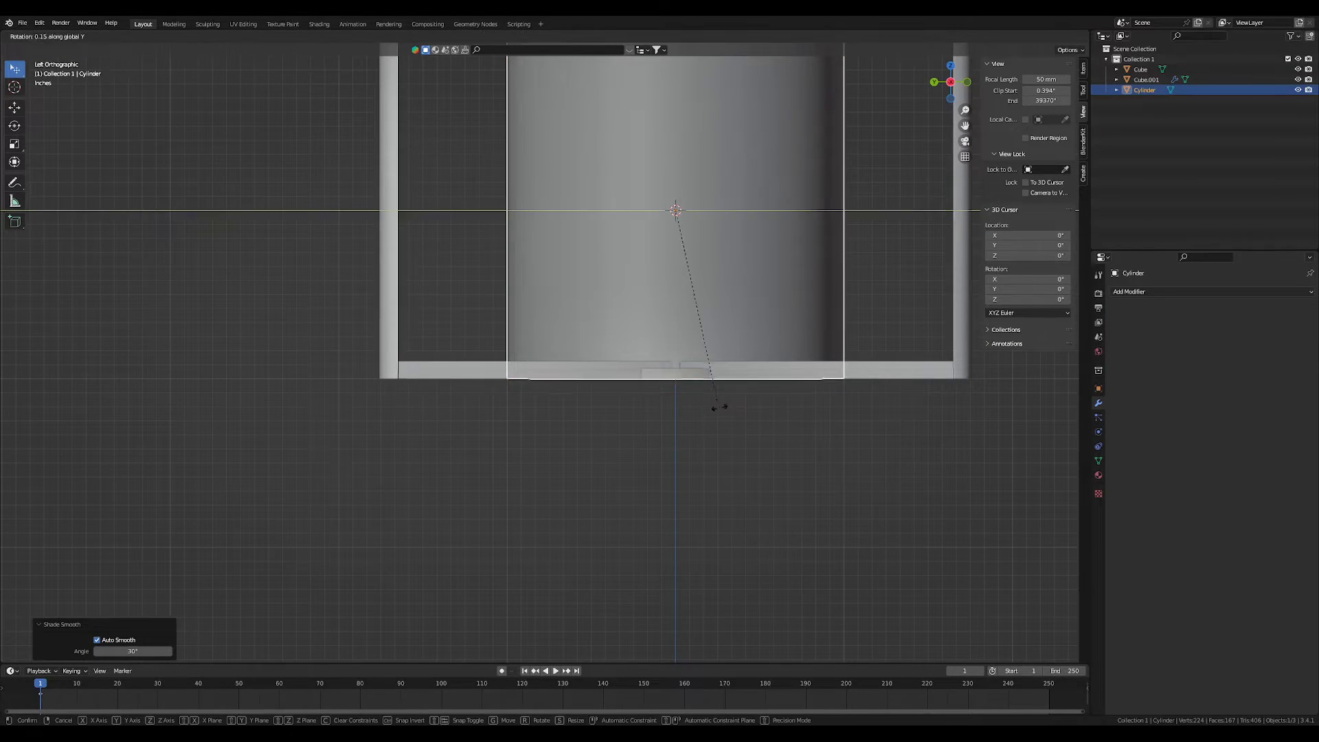
text(90)
key(Return)
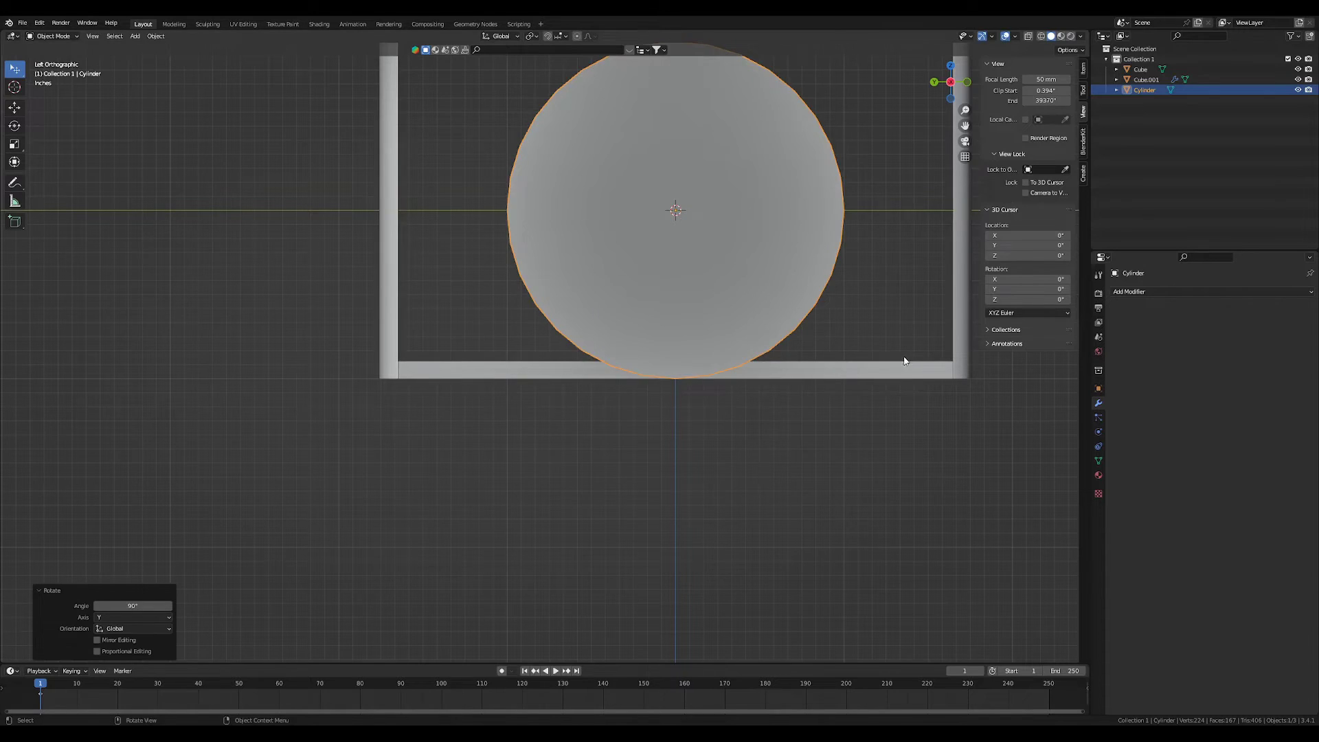
Scale the cylinder down and move it about 11.86 inches down the Z axis to the middle of the floor panel's edge
key(s)
click(693, 192)
key(g)
key(z)
click(704, 359)
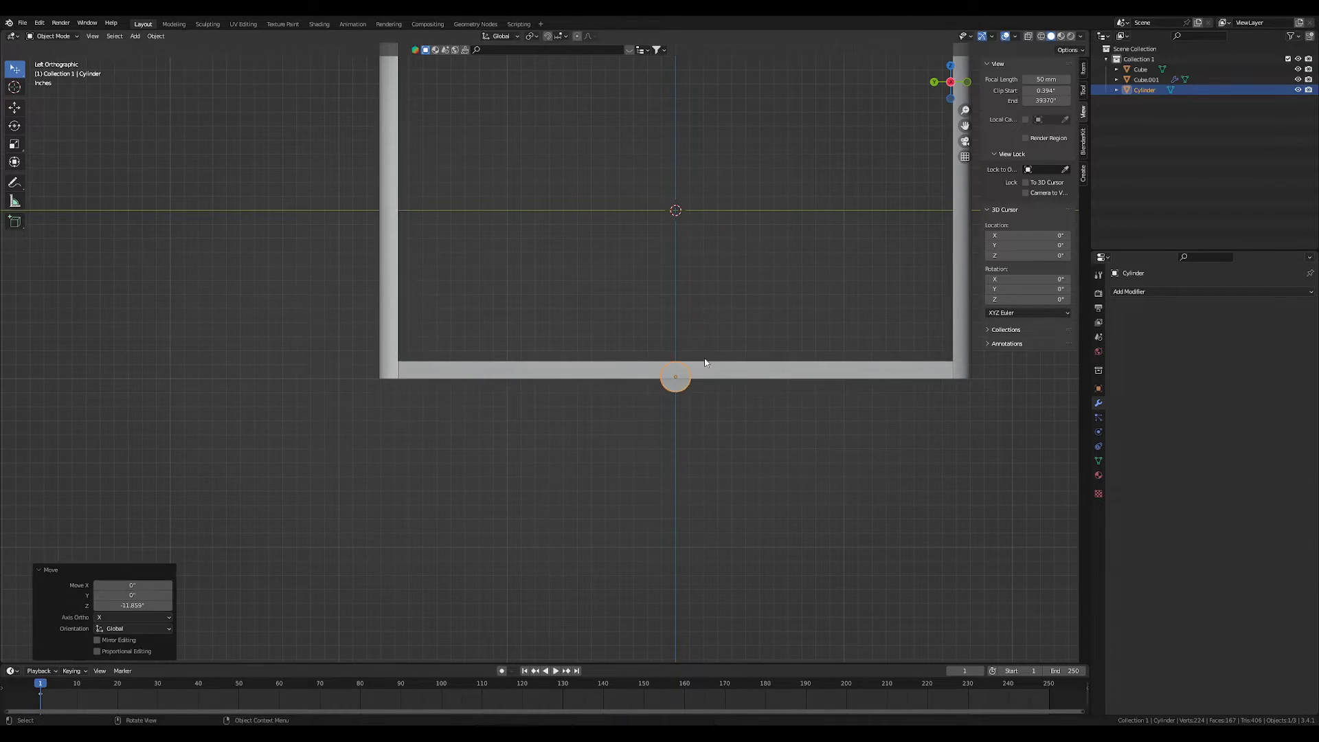
Scale the cylinder by about 0.26 and 0.72 in turn, and move it up into the thickness of the floor panel's edge
scroll(705, 363, up, 9)
key(s)
click(429, 424)
key(g)
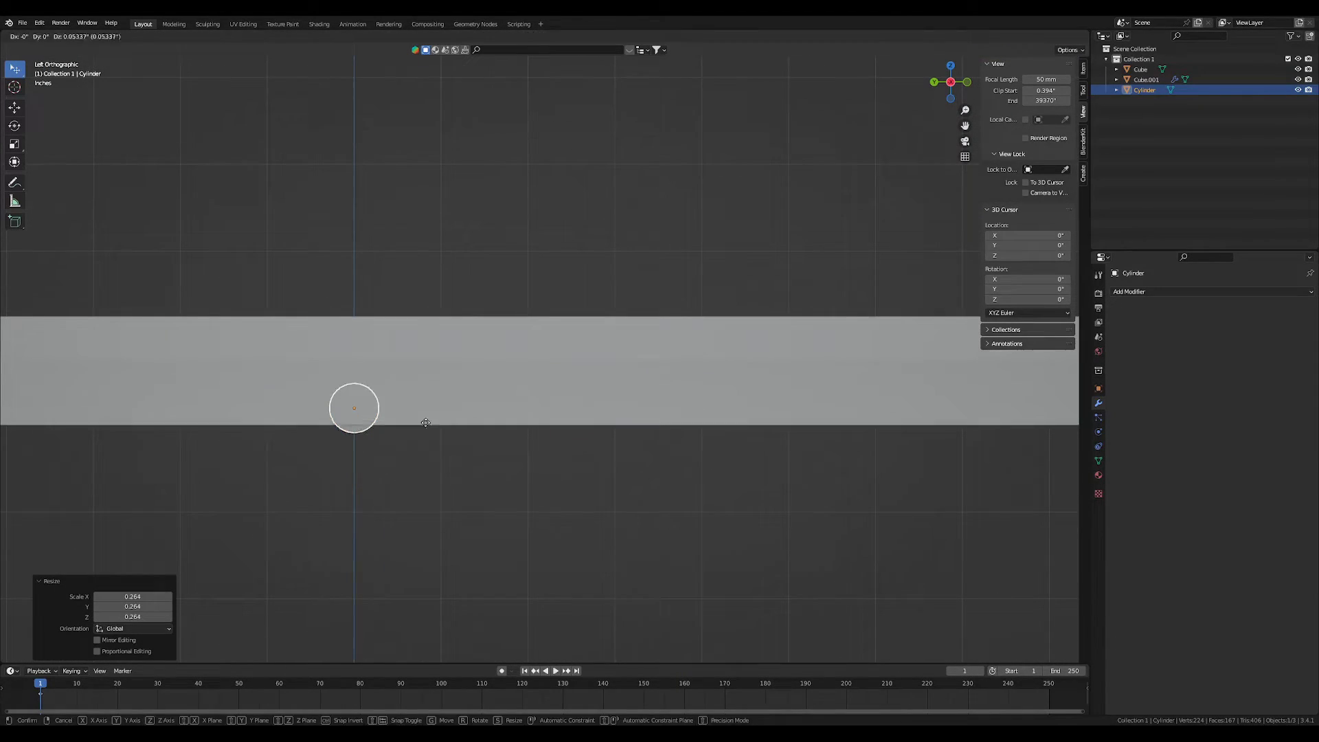
click(421, 406)
key(s)
click(447, 401)
scroll(455, 397, down, 9)
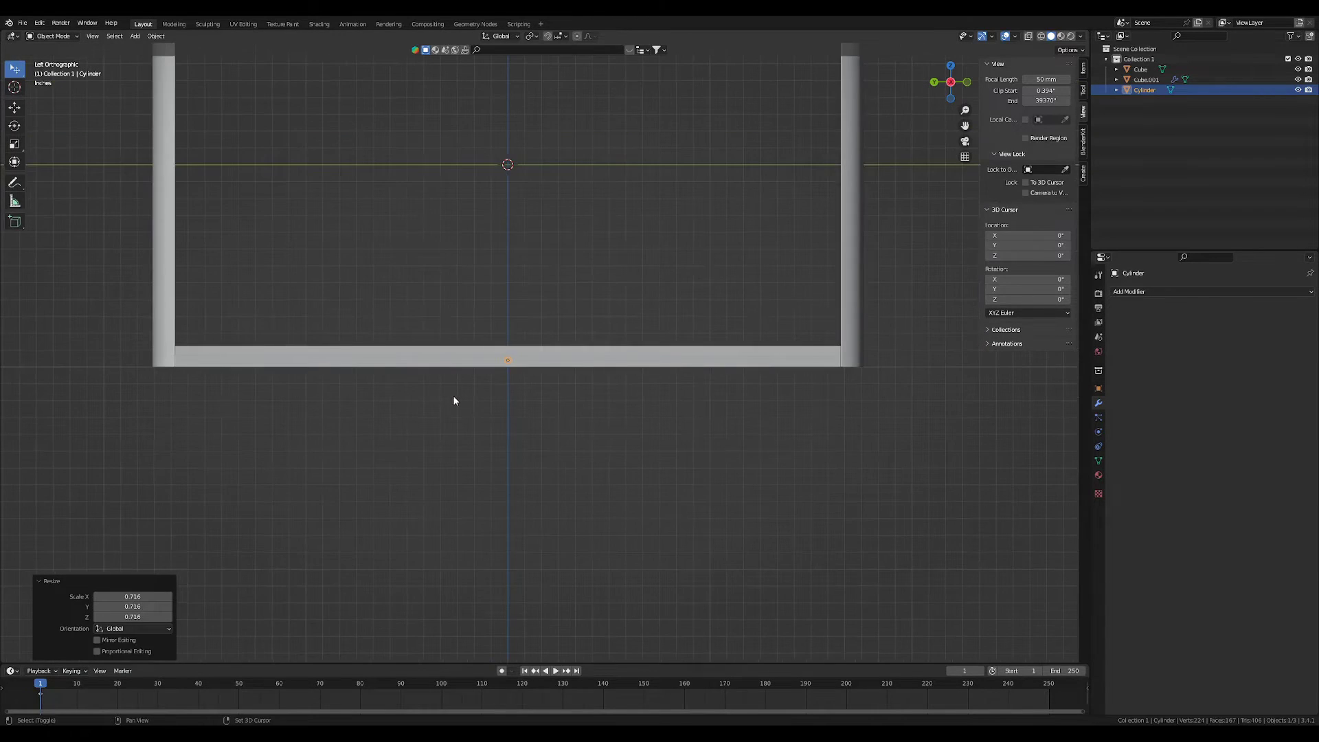
Move the cylinder about 19.2 inches along the Y axis, then nudge it slightly inward from the corner post on the floor panel's edge
shift+middle_drag(454, 397, 577, 415)
key(g)
key(y)
click(503, 428)
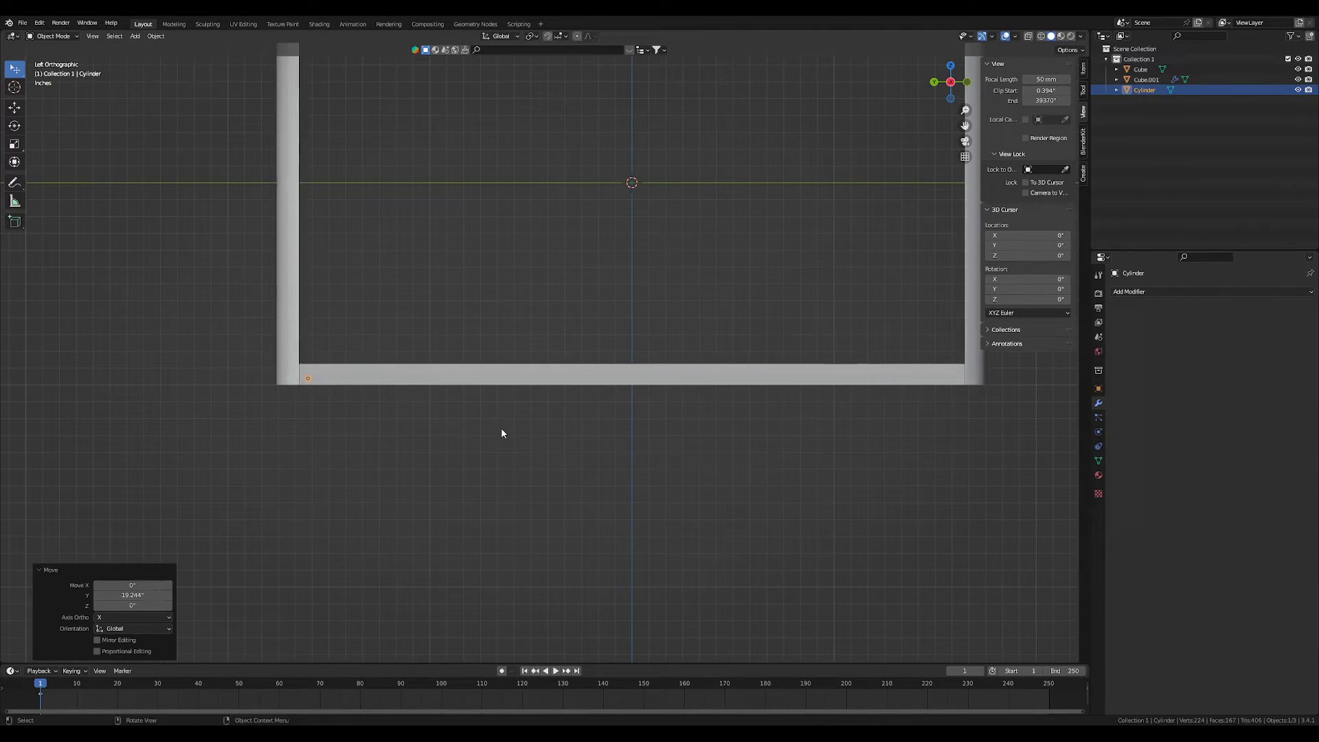
scroll(653, 386, up, 9)
key(g)
key(y)
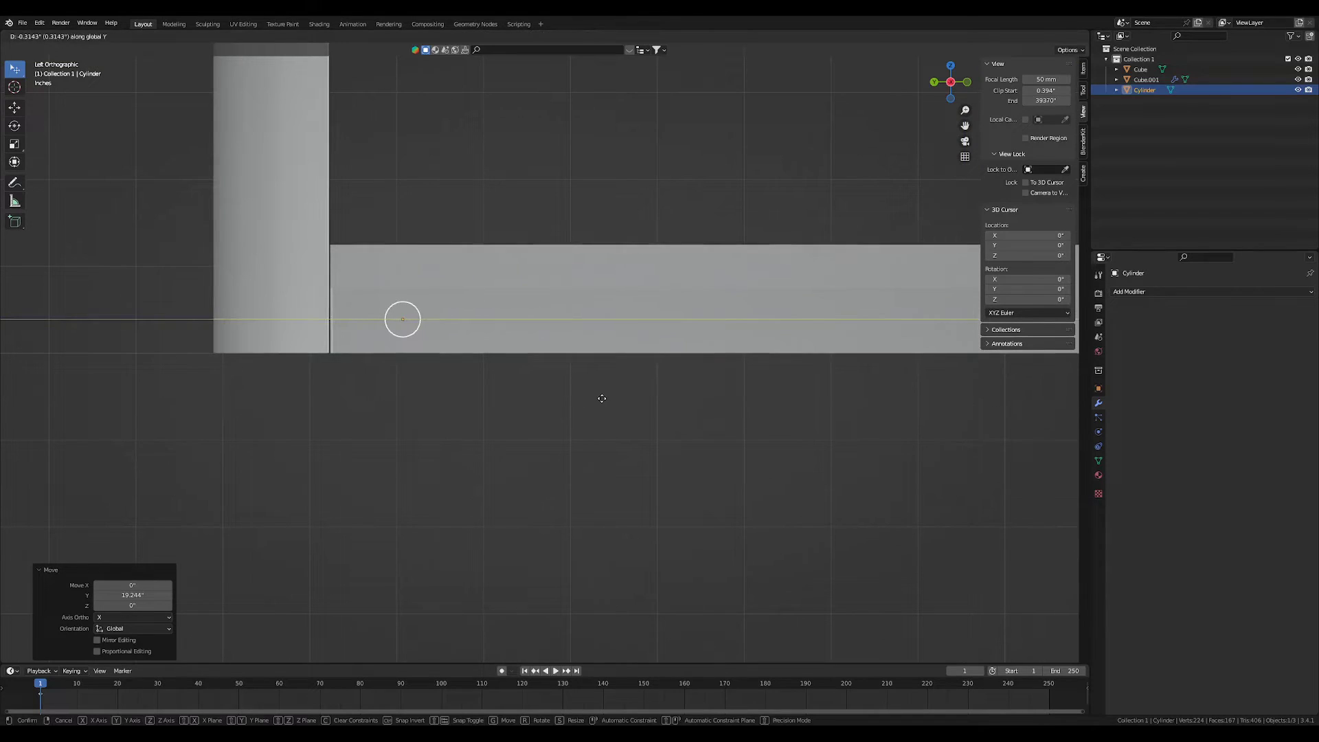
key(Escape)
Add an Array modifier to the cylinder with relative offset X 0 and Y -4.9 and a count of 24
click(1133, 291)
click(1113, 320)
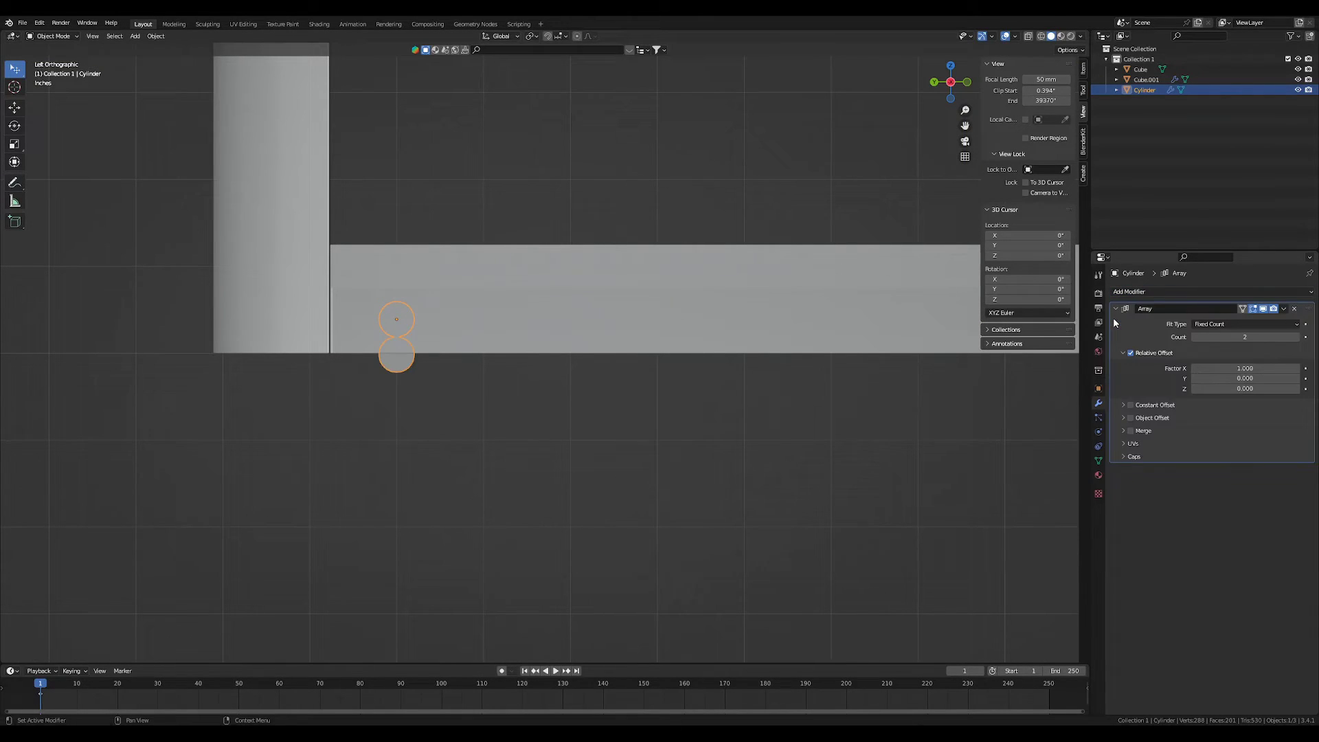
click(1243, 368)
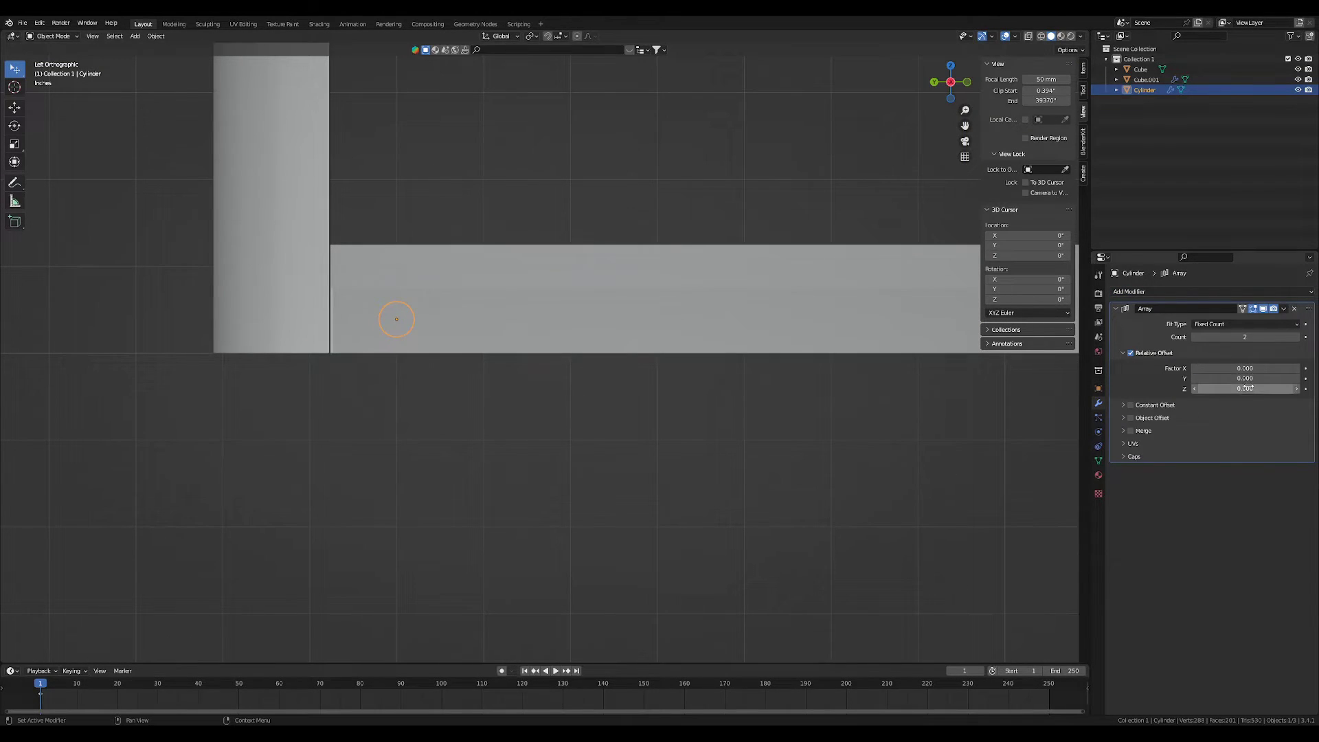
drag(1245, 379, 1202, 378)
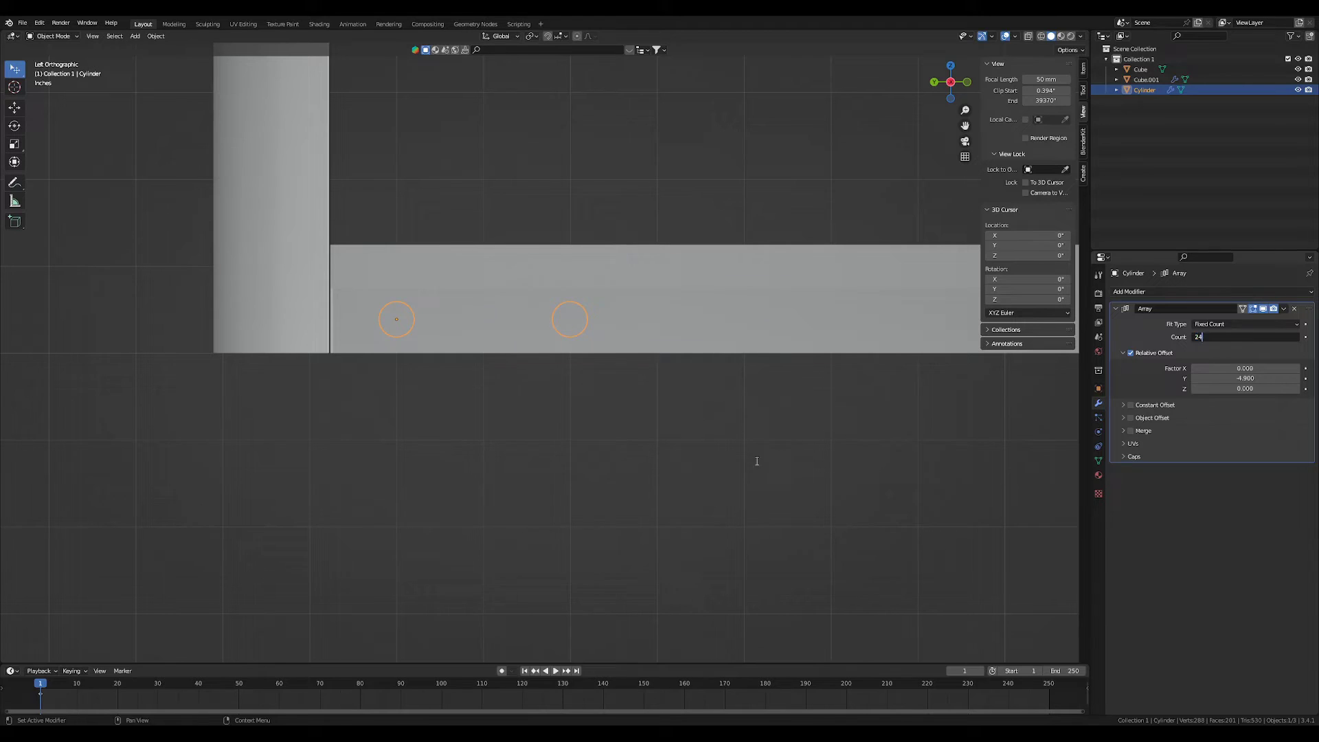
key(Return)
Set the cylinder array's count to 16 and its relative Y offset to -6.15 to span the panel's edge between the posts
scroll(732, 467, down, 8)
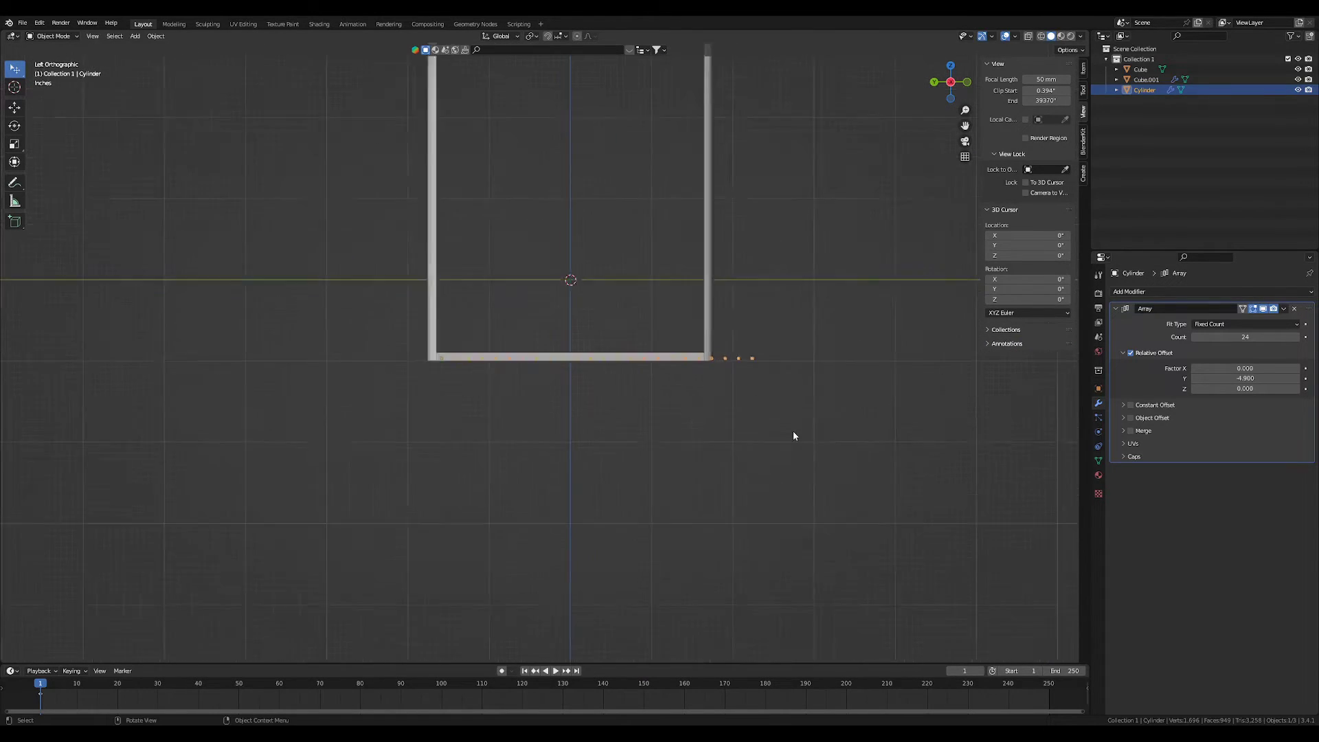
scroll(793, 436, up, 5)
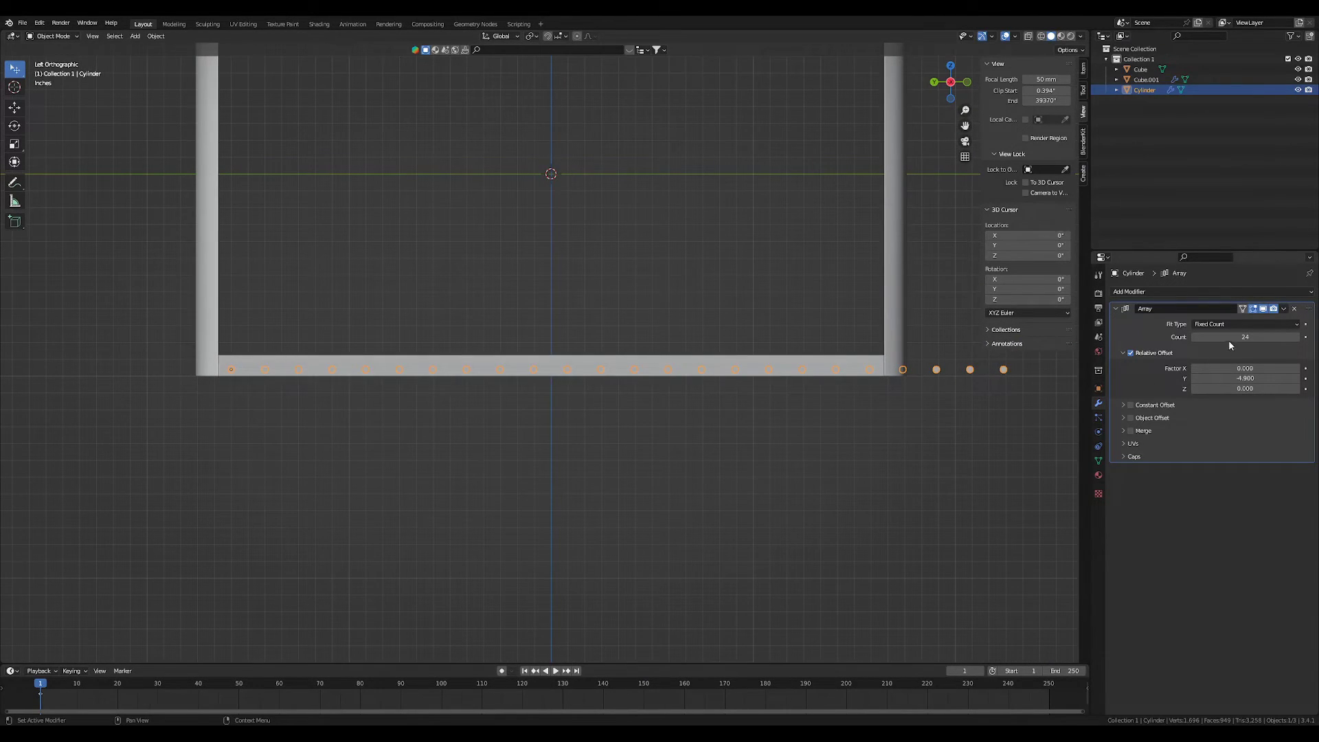
key(Return)
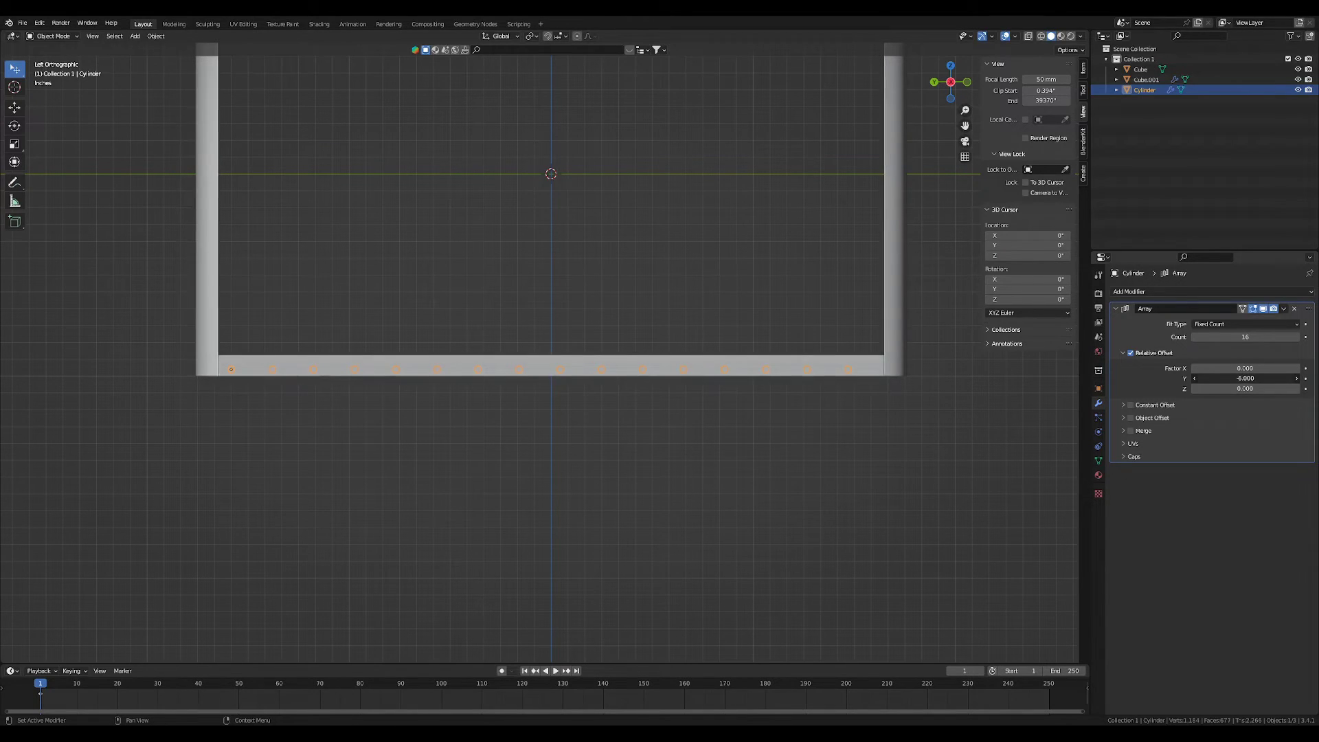
drag(1249, 373, 1252, 374)
Move the row of cylinders about 11.7 inches in the negative X direction onto the floor panel's long outer edge
middle_drag(868, 436, 603, 471)
key(g)
key(y)
key(x)
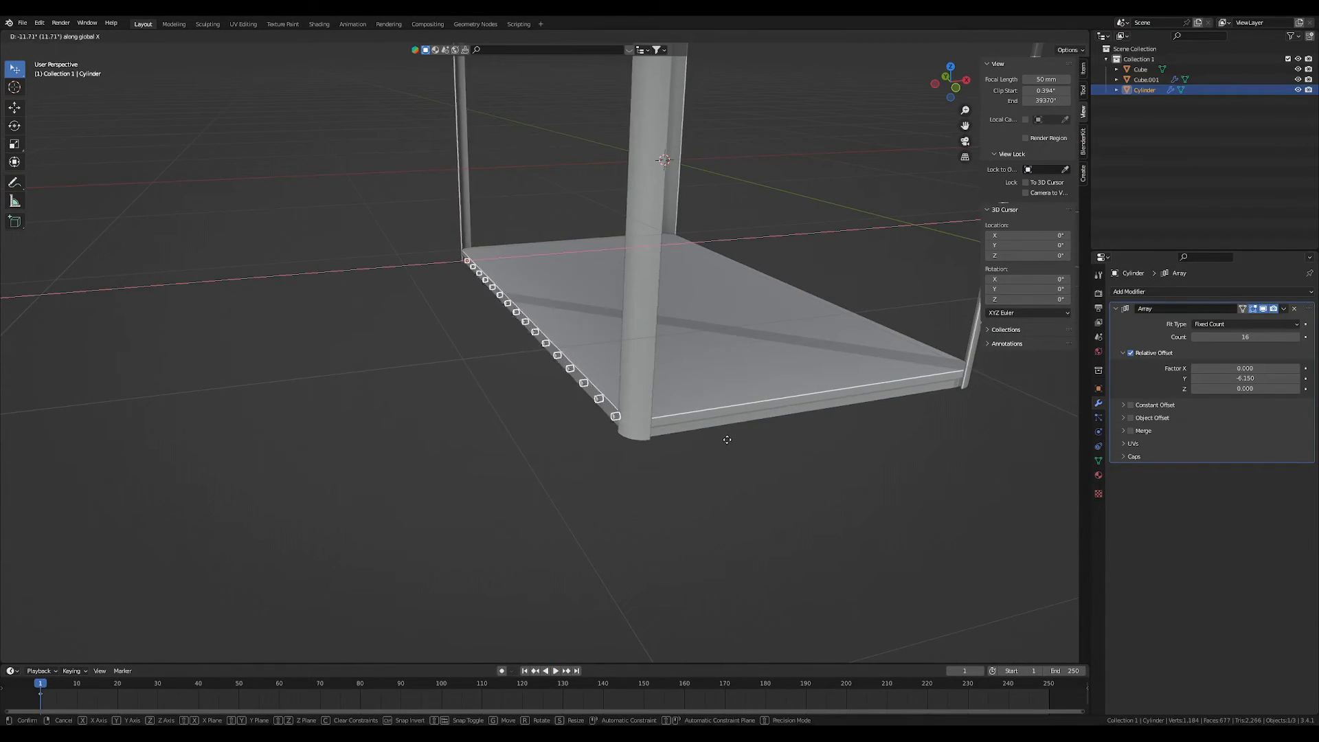
click(725, 439)
Cut the row of cylinders out of the floor panel with a Boolean Difference modifier and apply the modifier
scroll(725, 439, up, 5)
middle_drag(722, 464, 584, 350)
click(580, 341)
click(1136, 291)
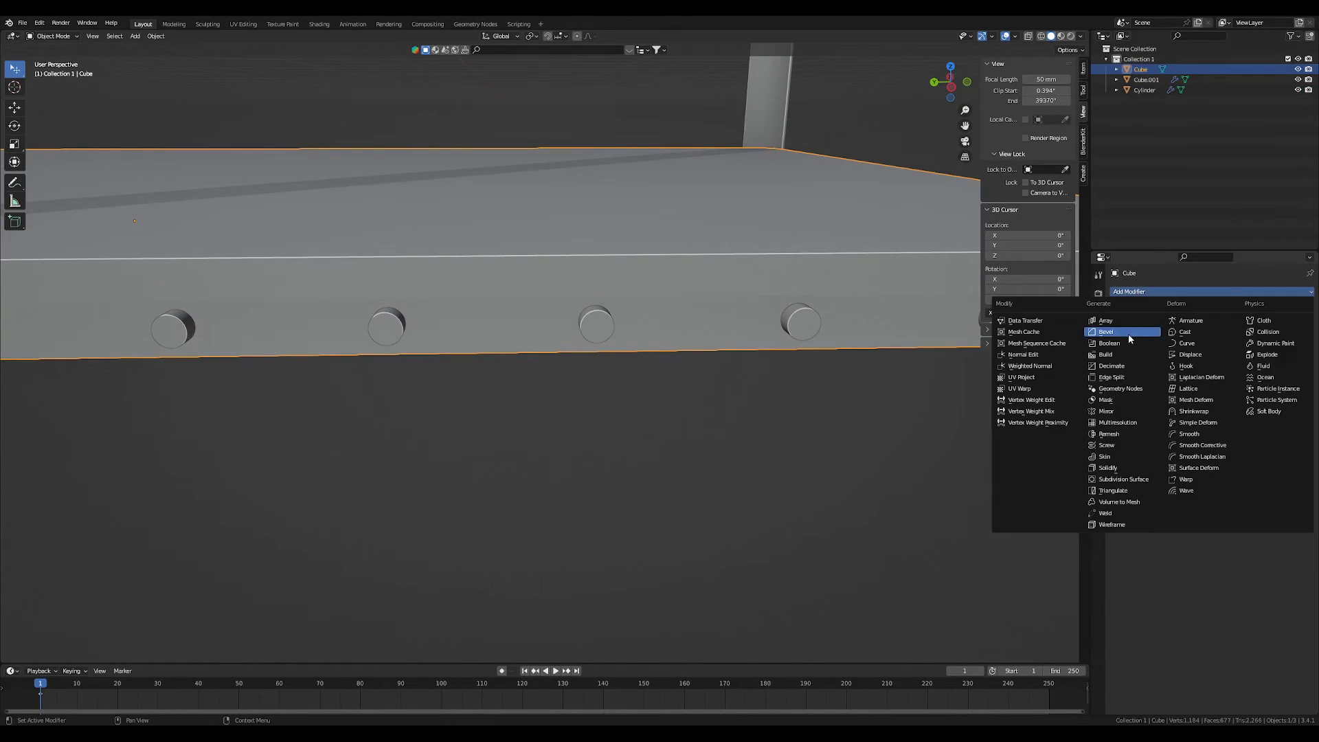
click(1130, 333)
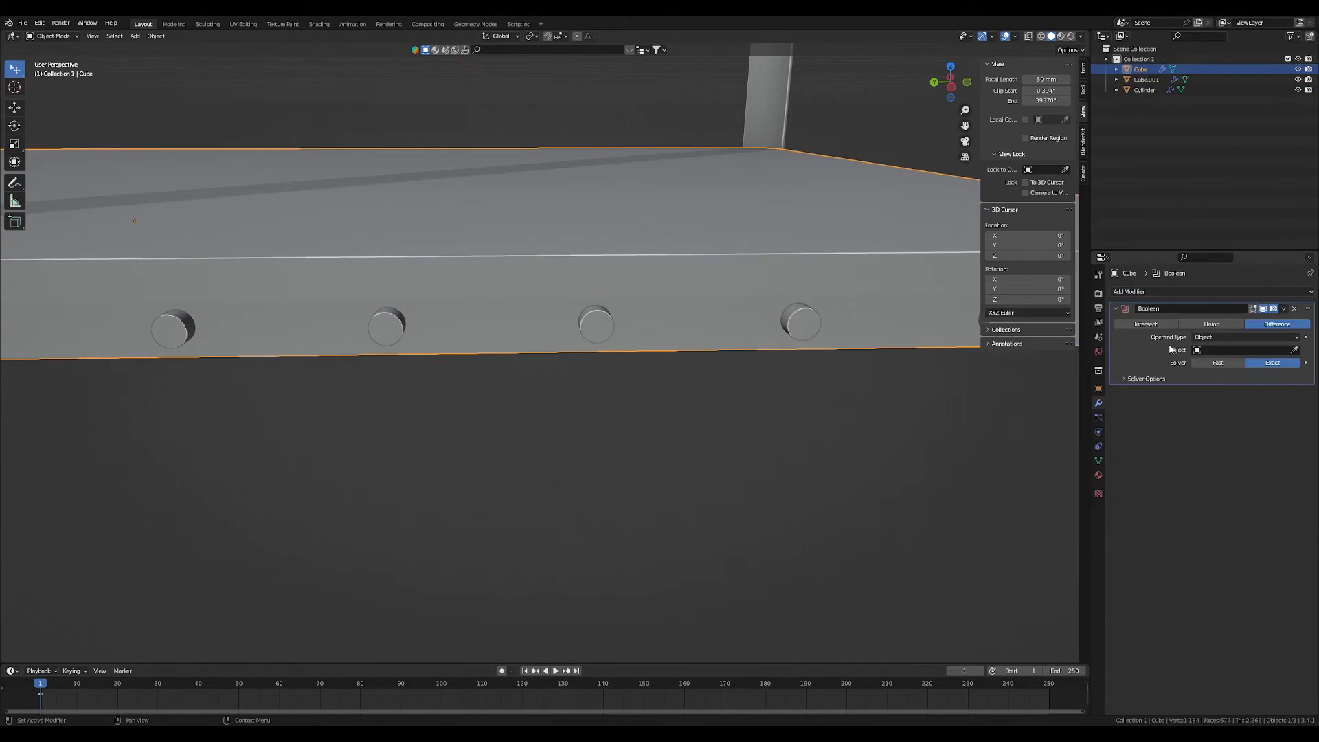
click(609, 320)
click(1283, 309)
click(1237, 316)
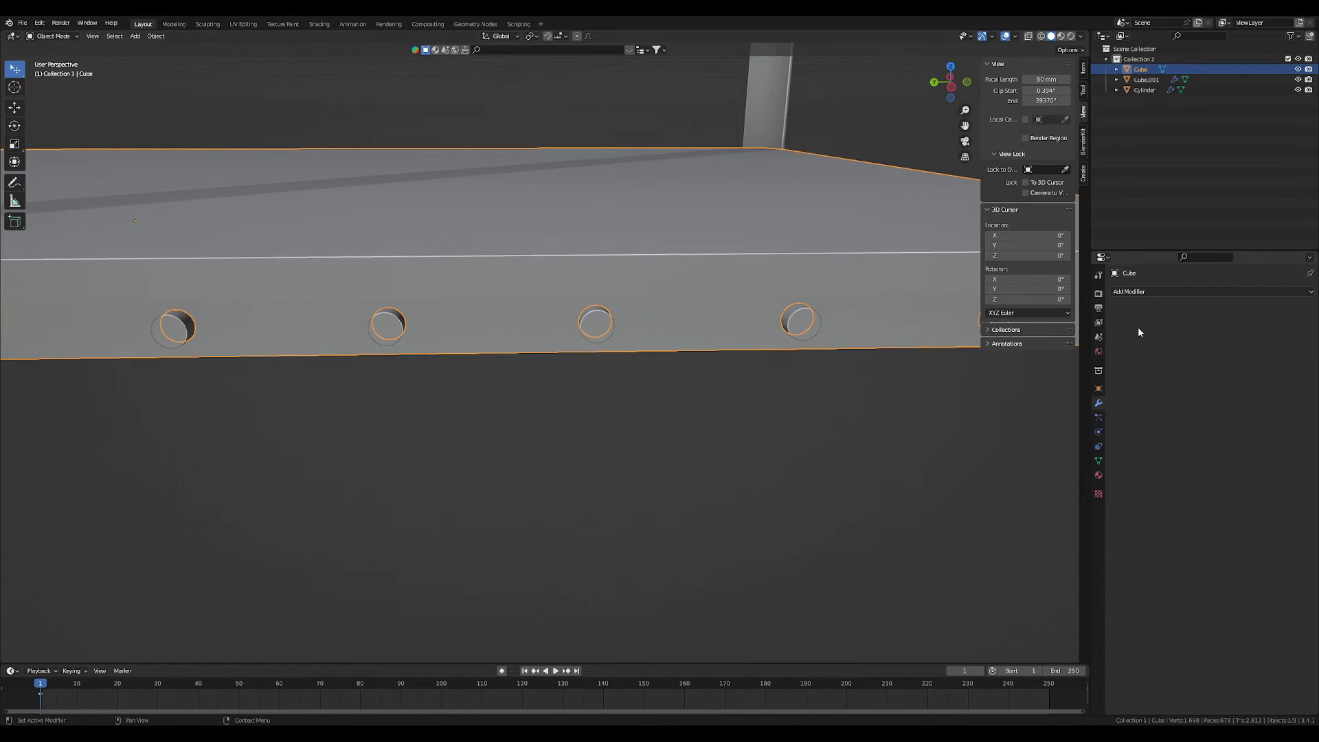
Delete the row of cylinders used for cutting and select the perforated floor panel
click(595, 321)
key(Delete)
middle_drag(622, 374, 771, 347)
shift+click(771, 347)
Move the perforated panel up about 2.06 inches along the Z axis in the side view
click(958, 98)
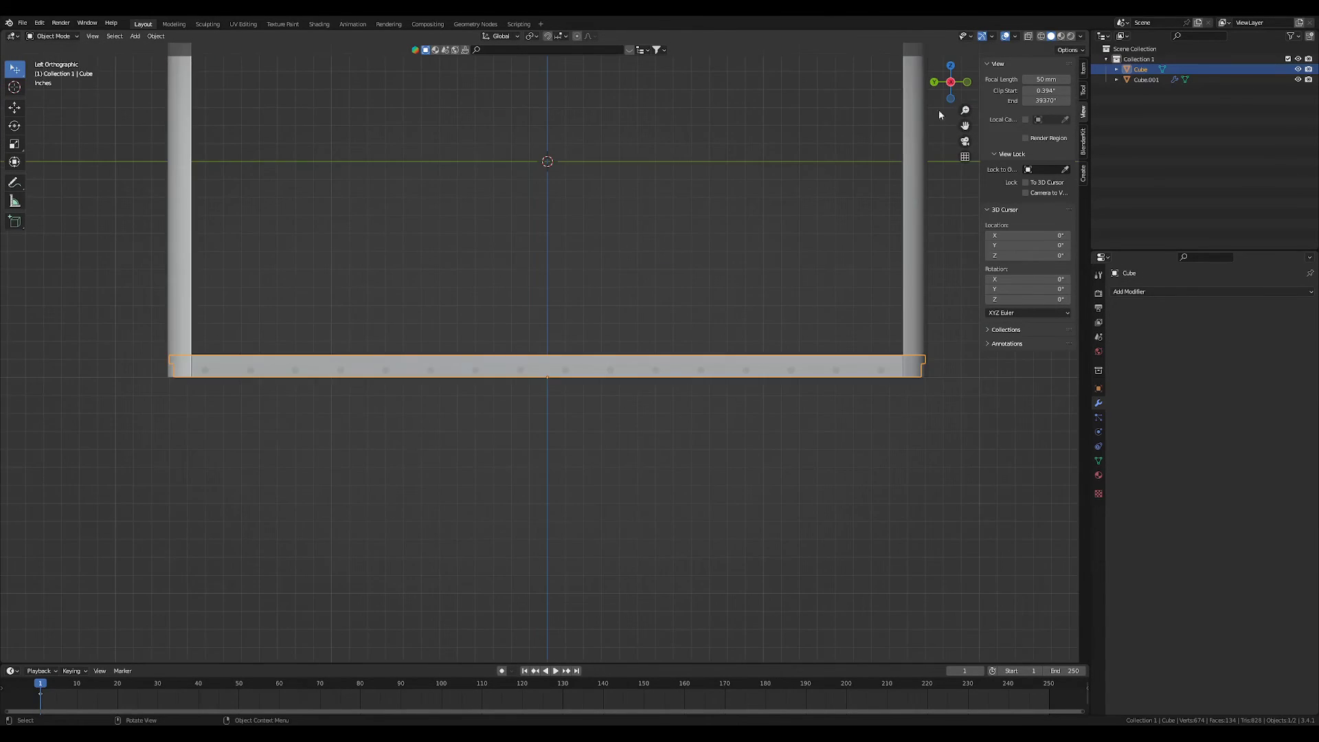
scroll(938, 109, down, 2)
key(g)
key(z)
click(769, 323)
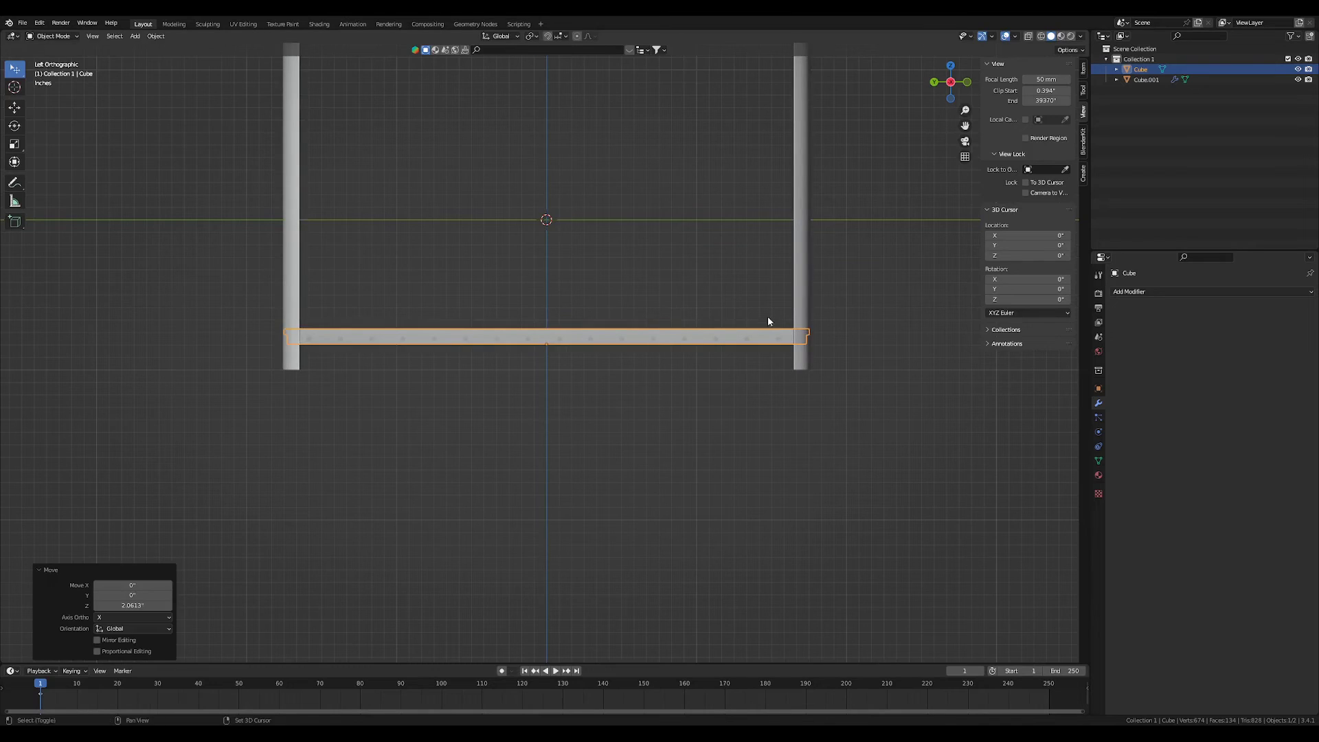
Add an Array modifier to the panel with a relative X offset of 0 and a count of 5
shift+middle_drag(768, 316, 755, 366)
click(1130, 293)
click(1120, 312)
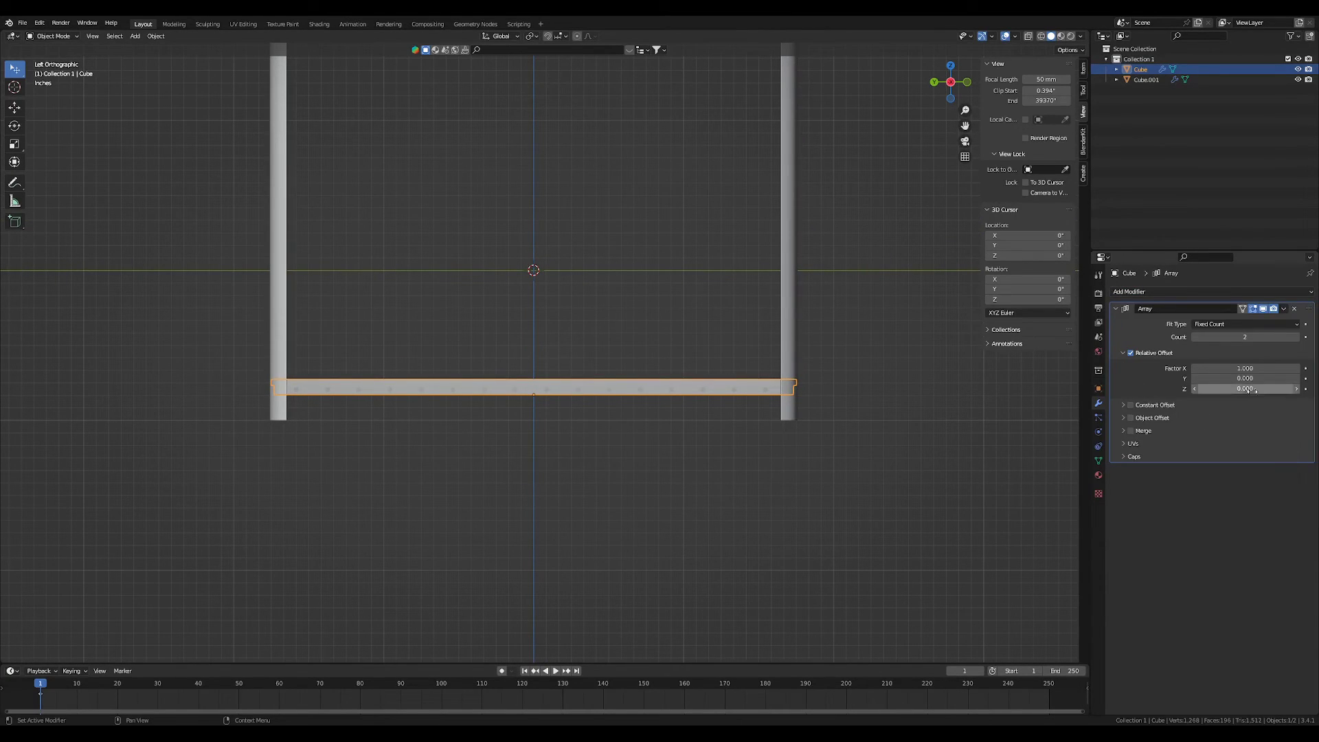
text(0)
key(Return)
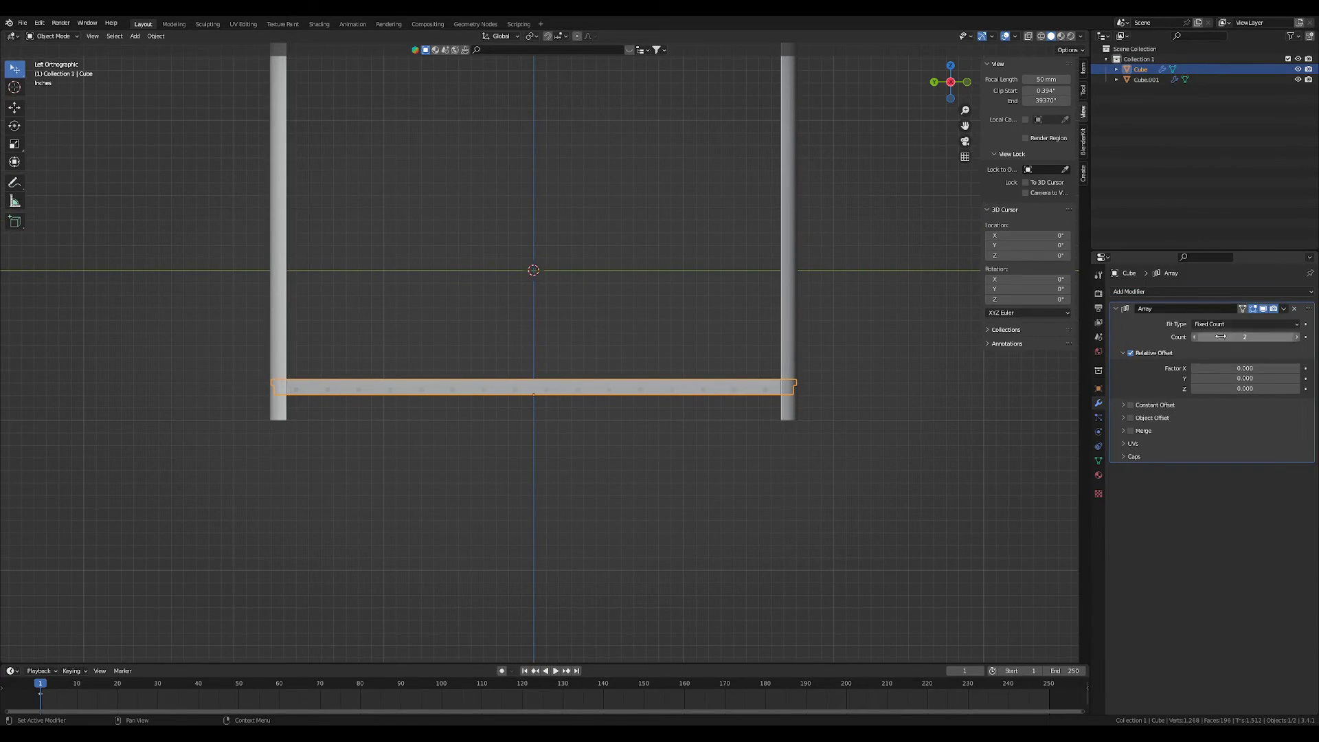
text(5)
key(Return)
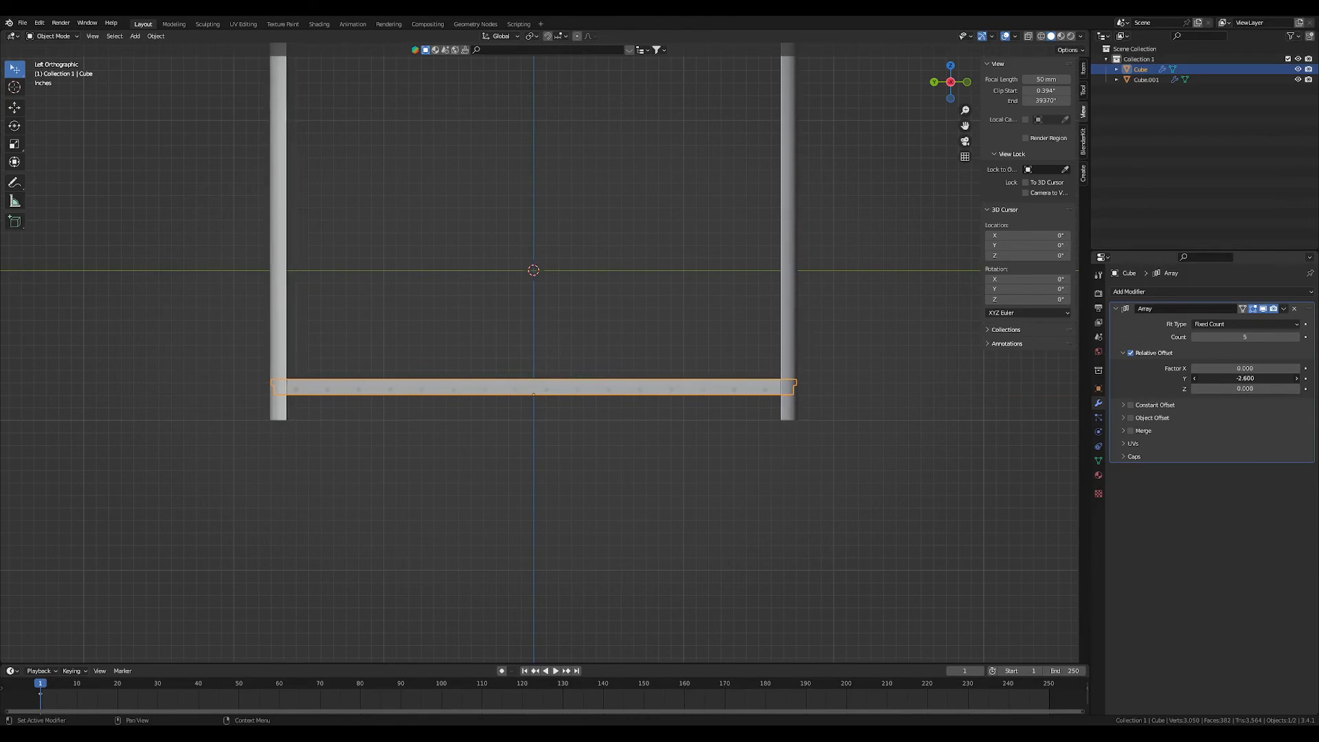
Set the panel array's relative Z offset to 15.34, keeping Y at 0, so the shelves spread up to the post tops
right_click(1245, 378)
drag(1255, 390, 1288, 388)
scroll(765, 280, down, 8)
scroll(797, 422, up, 4)
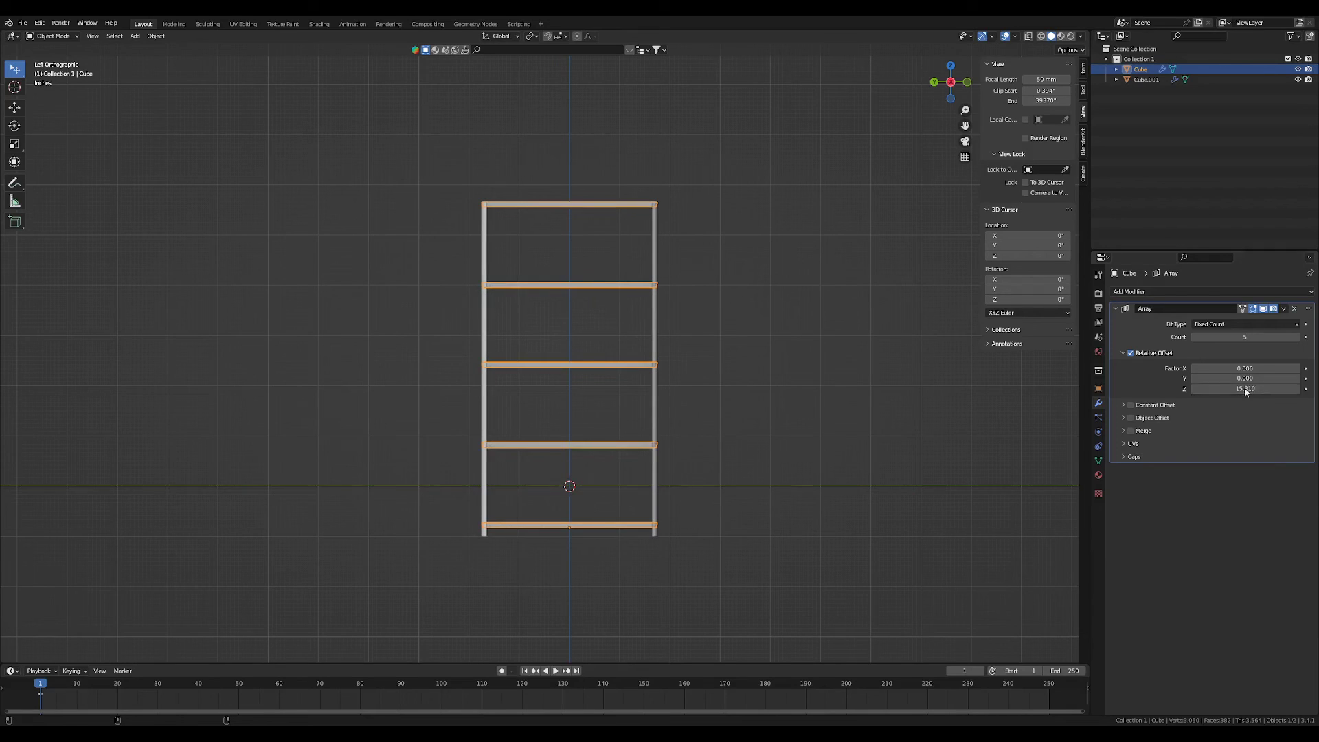
middle_drag(773, 258, 617, 393)
scroll(616, 394, up, 7)
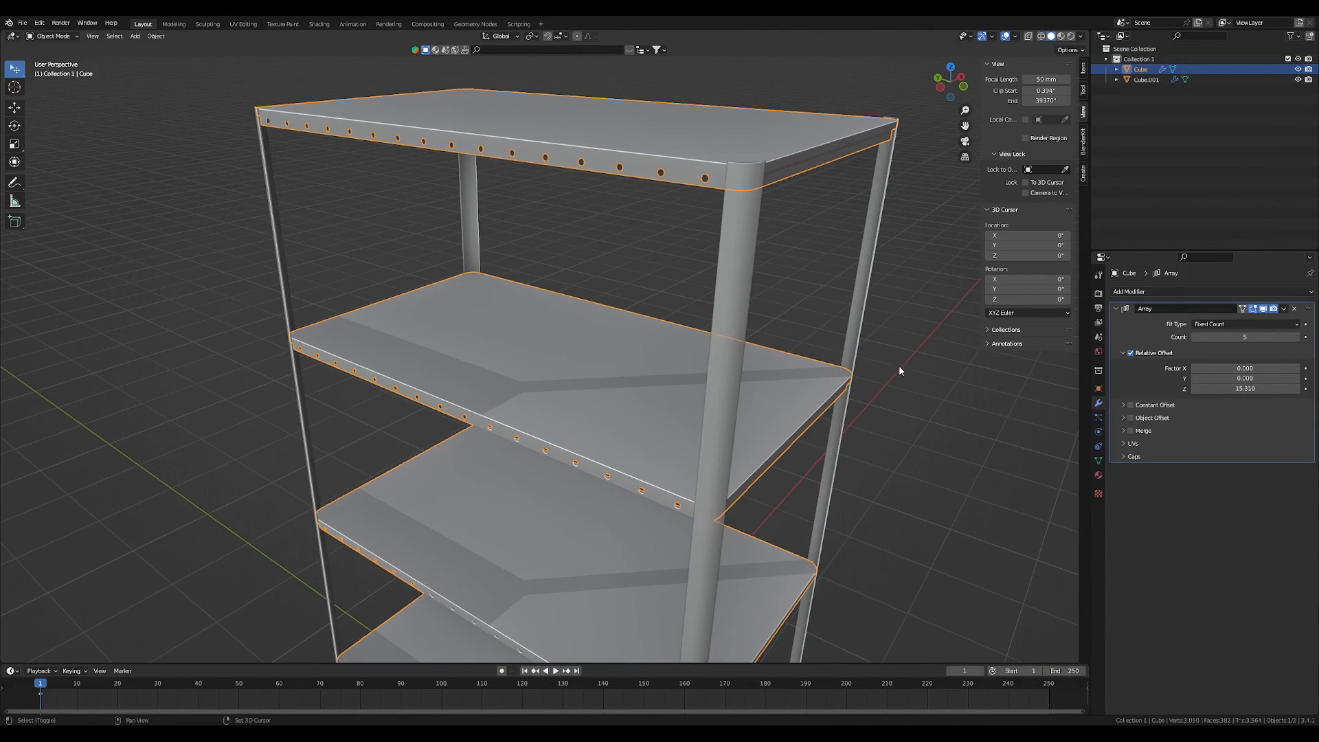
drag(1245, 388, 1251, 388)
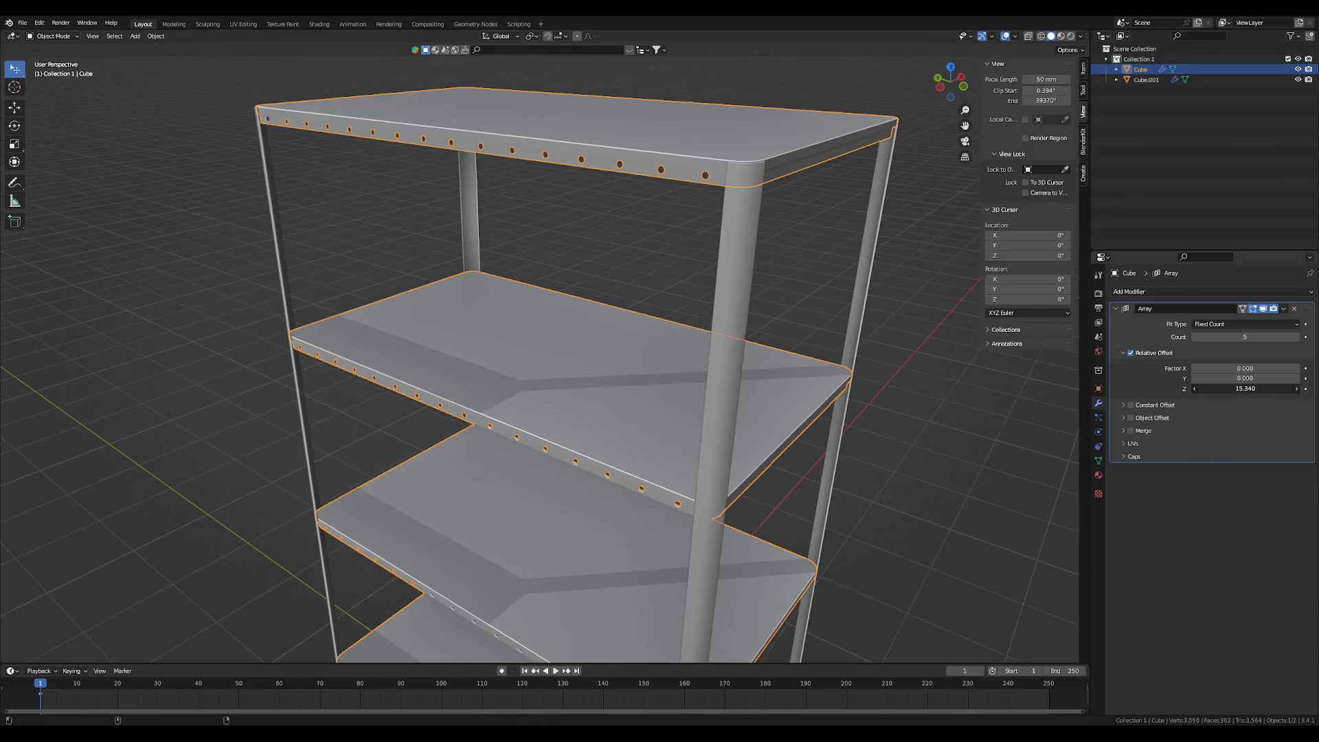
scroll(704, 450, down, 6)
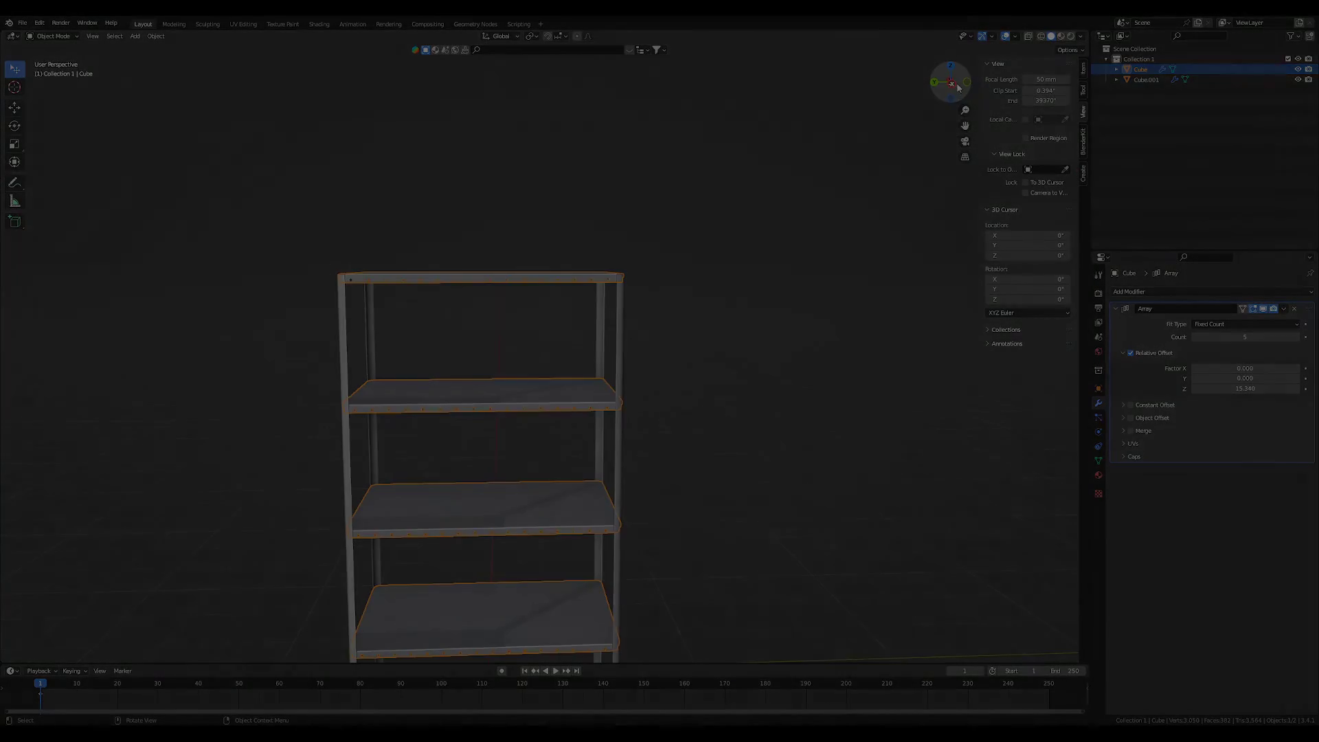